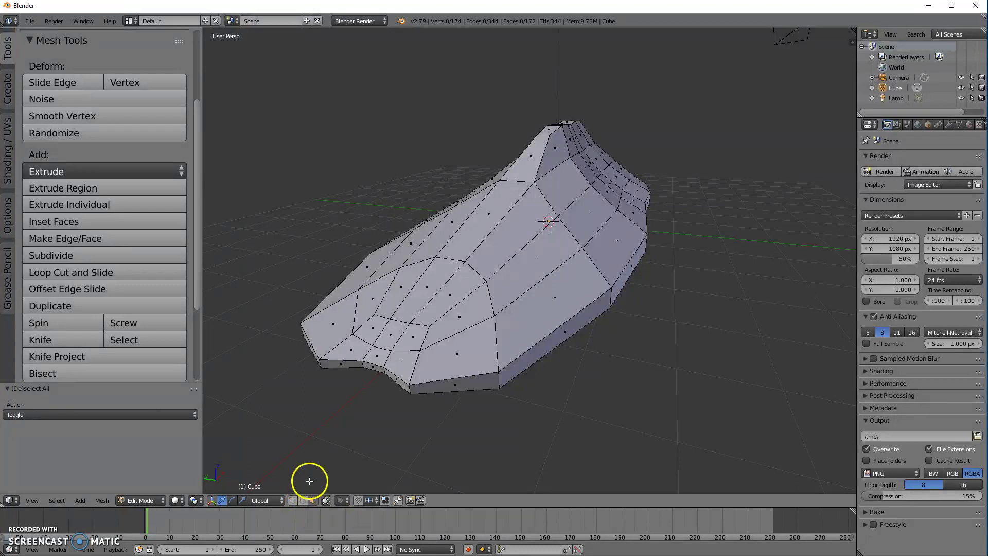
Switch to edge selection and try sliding the long lengthwise edge on the mesh's upper surface beside the 3D cursor
key("ctrl+Tab")
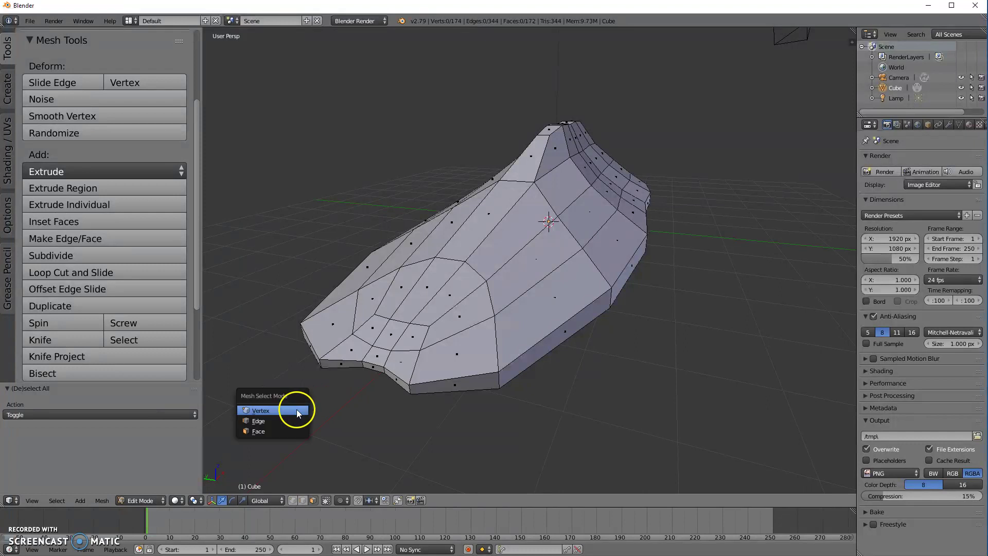
left_click(284, 421)
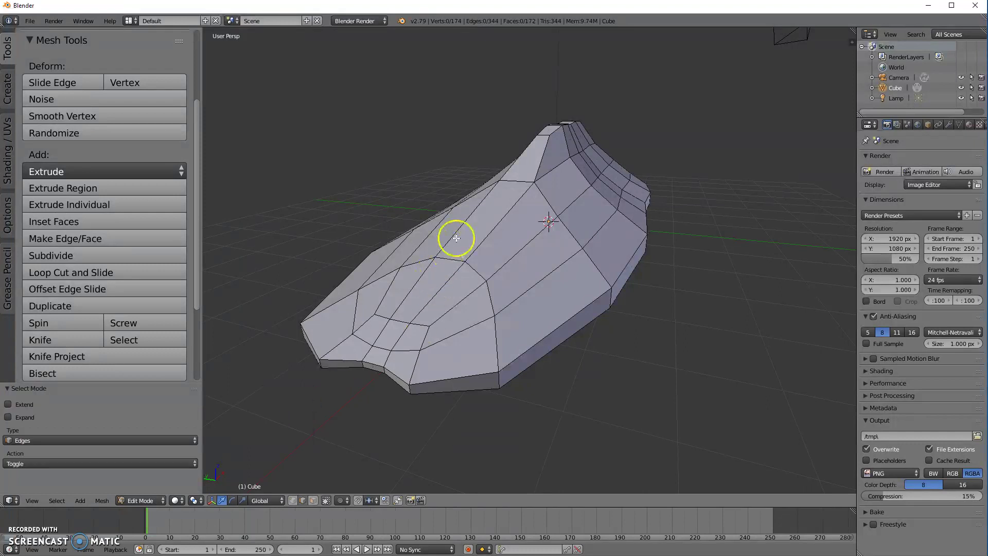
right_click(508, 257)
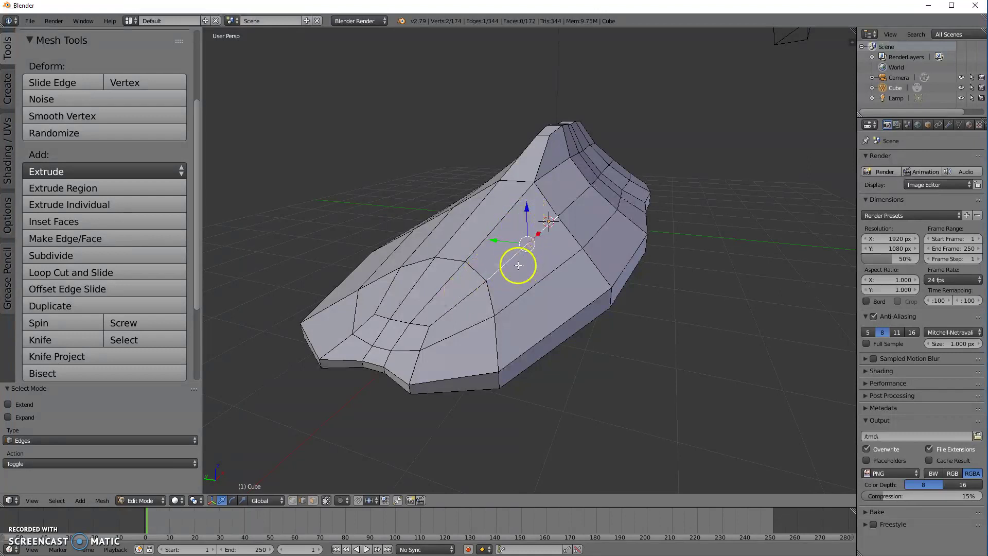
left_click(36, 86)
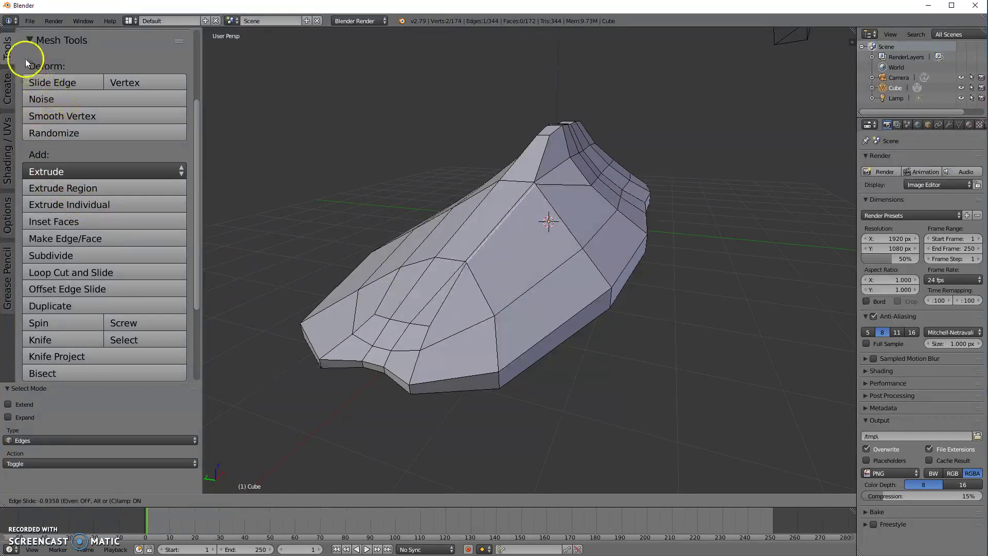
left_click(53, 83)
Try sliding the short crosswise edge just above the 3D cursor along the mesh surface
right_click(545, 197)
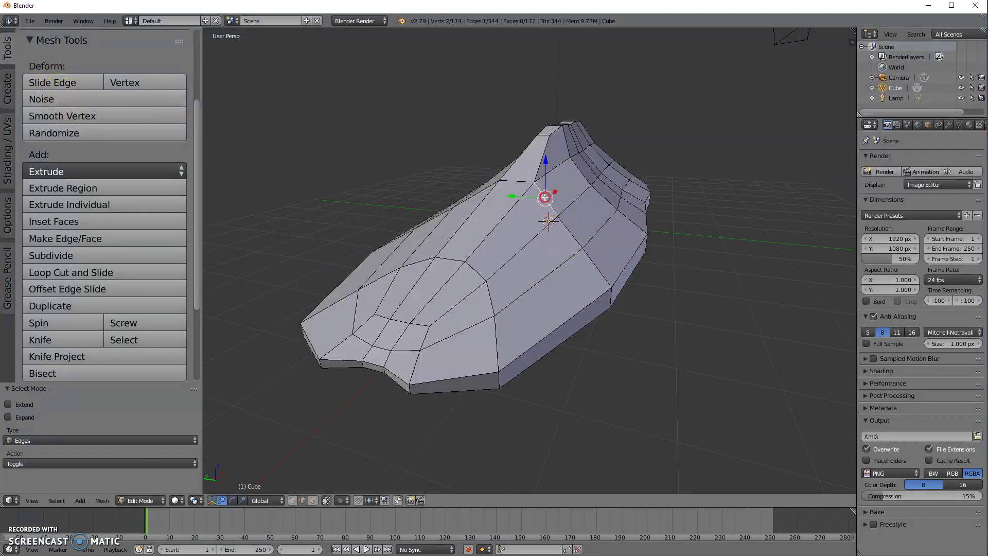
left_click(53, 85)
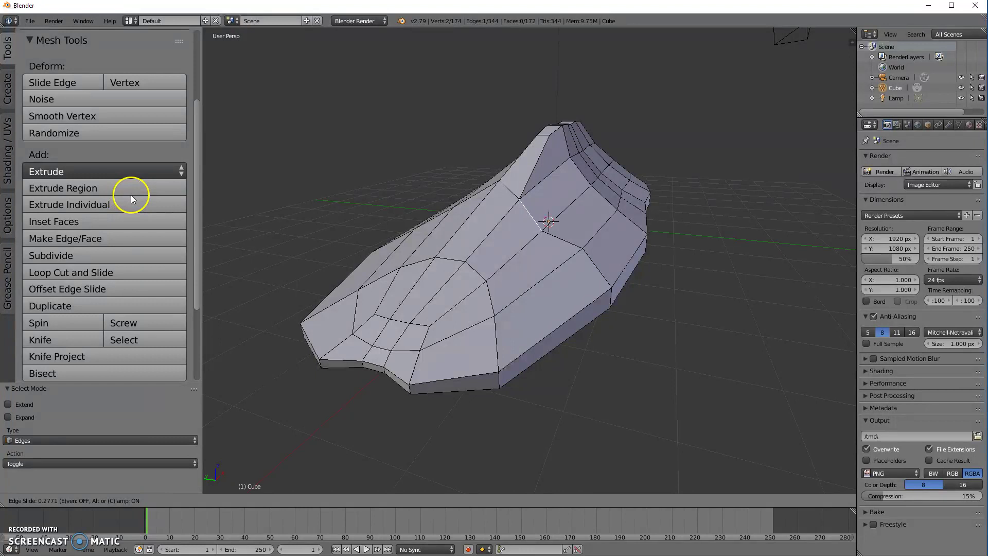
left_click(130, 195)
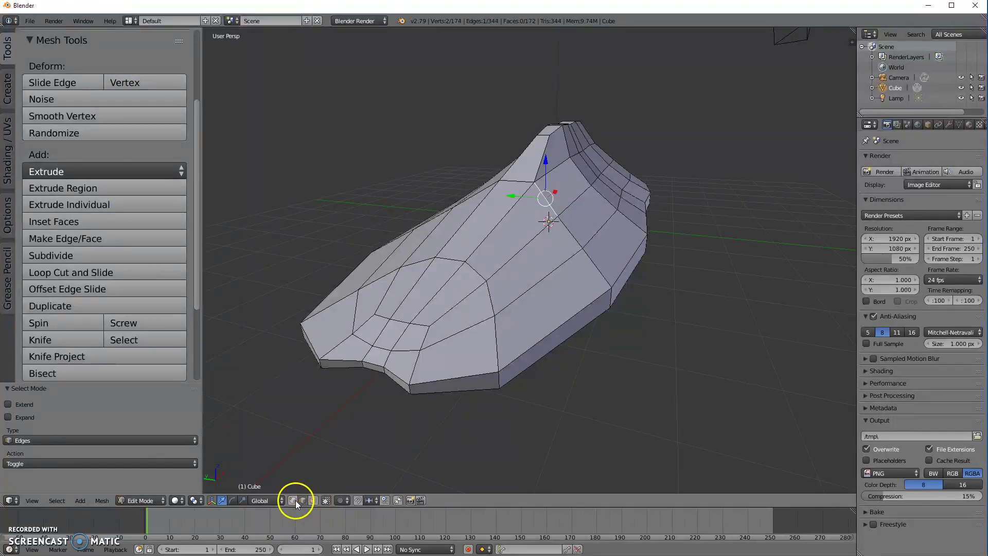
Switch to vertex selection and try sliding the vertex nearest the 3D cursor along its connected edges
right_click(558, 216)
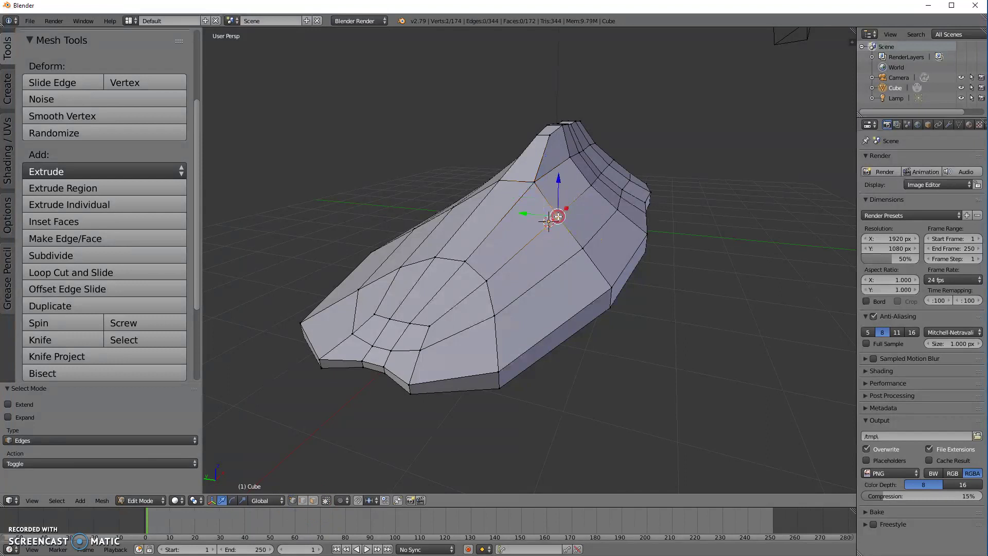
left_click(114, 81)
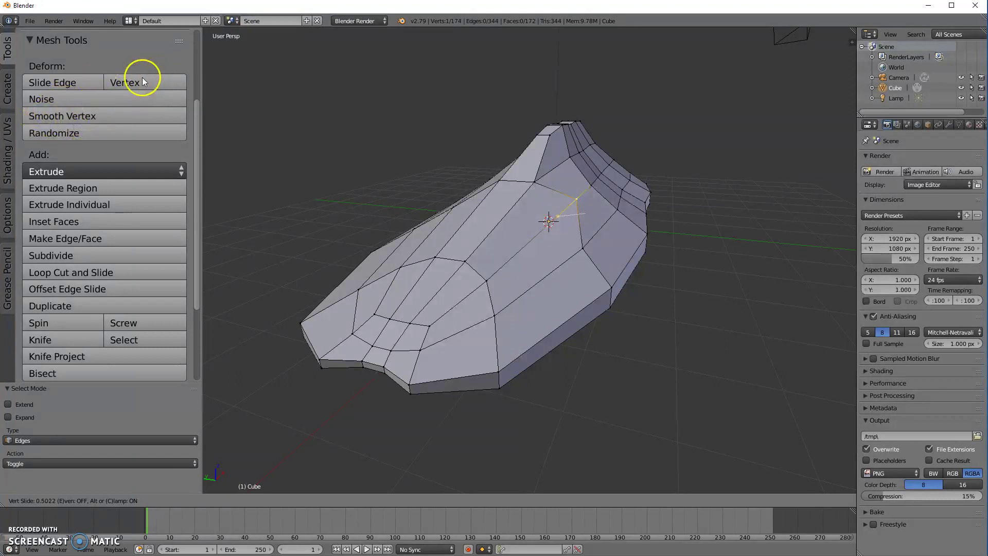
left_click(84, 101)
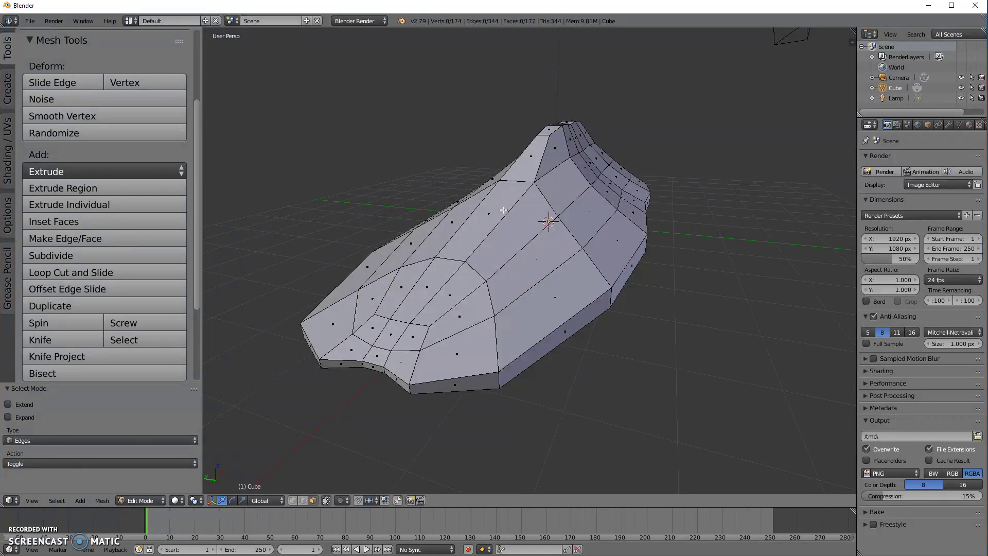
Select the whole mesh and apply Smooth Vertex with smoothing 0.500 and one repeat
key("a")
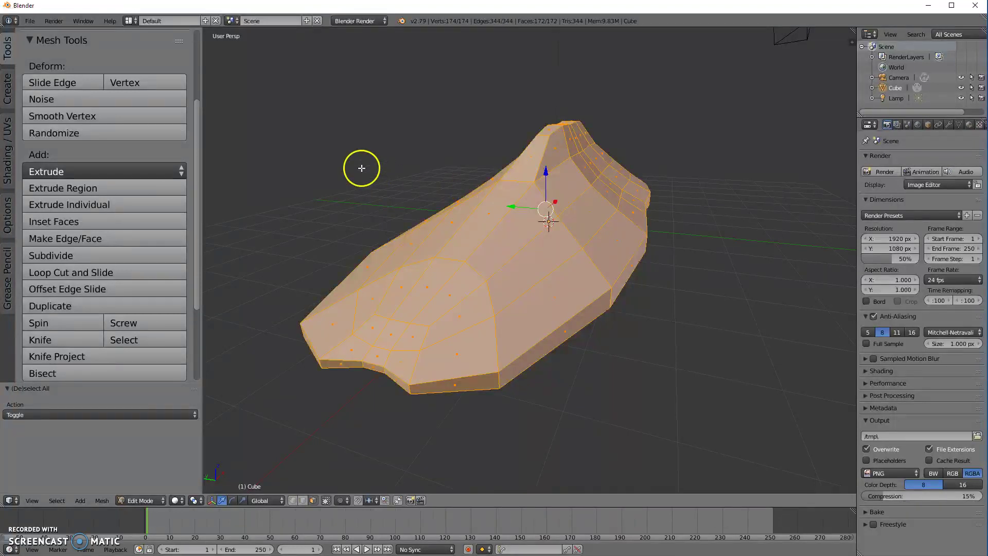
left_click(72, 116)
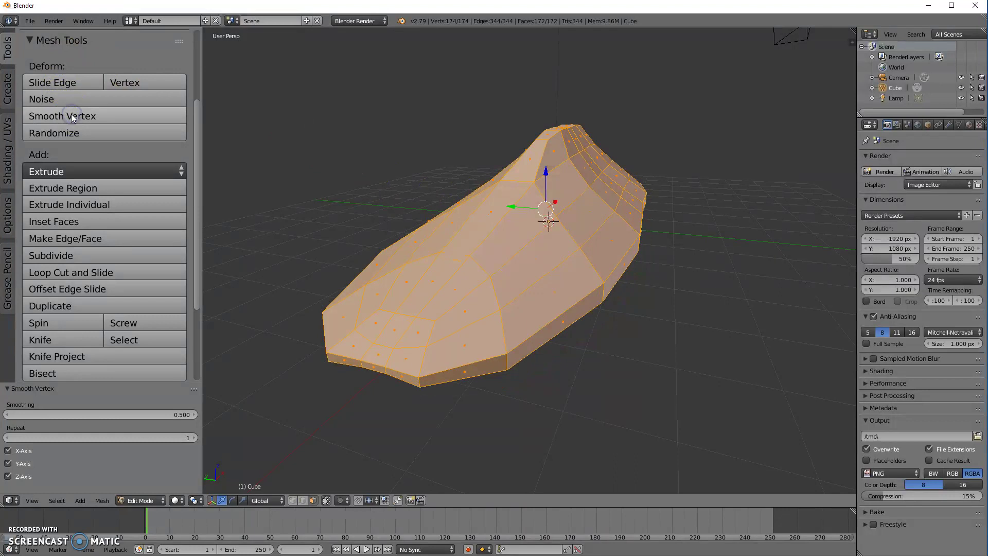
middle_click_drag(655, 357, 614, 275)
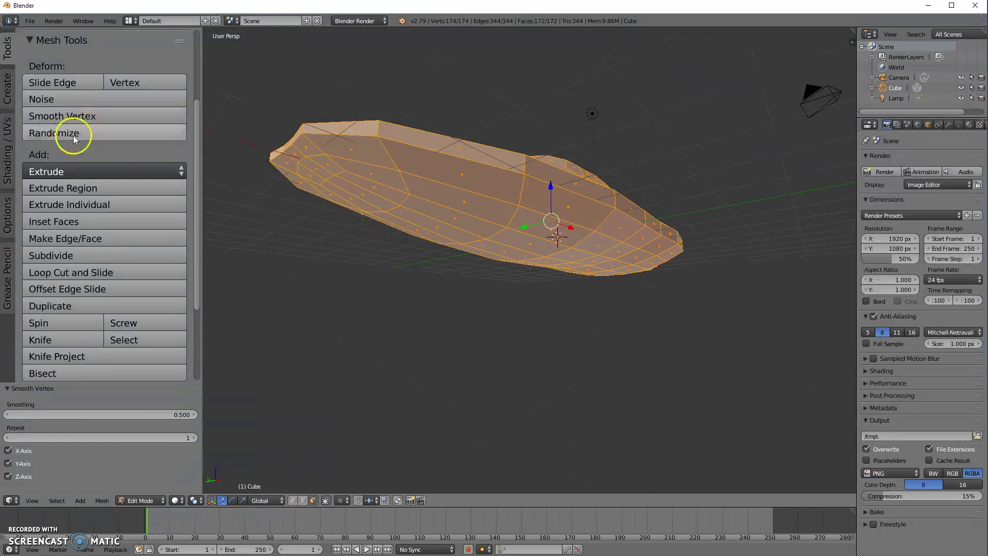
Try randomizing all vertices several times with an amount of 0.100
scroll(87, 145, "up", 1)
left_click(87, 146)
left_click(87, 147)
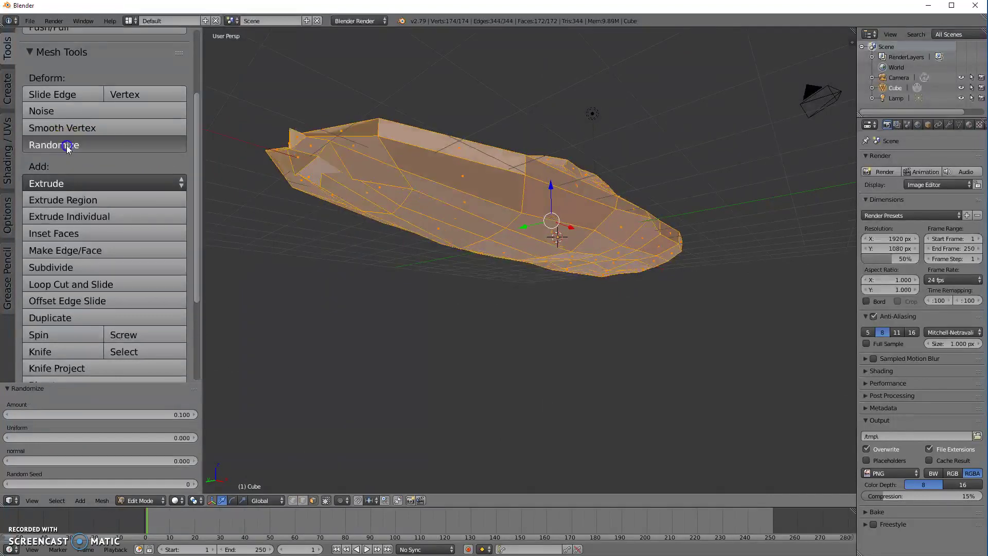
left_click(88, 146)
left_click(87, 146)
middle_click_drag(446, 218, 442, 292)
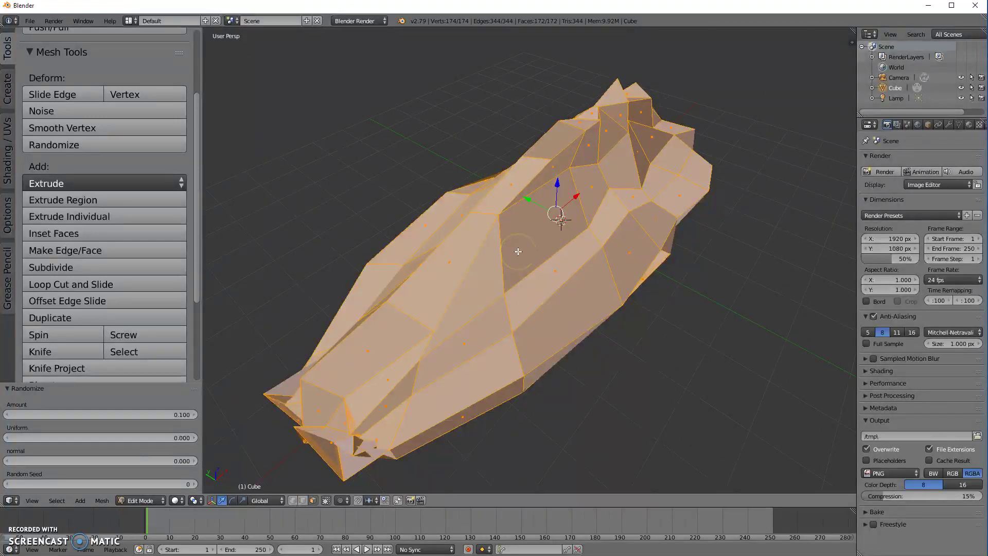
Undo all the vertex randomizations so that only the smoothing is kept
key("ctrl+z")
key("ctrl+z")
key("ctrl+z")
key("ctrl+z")
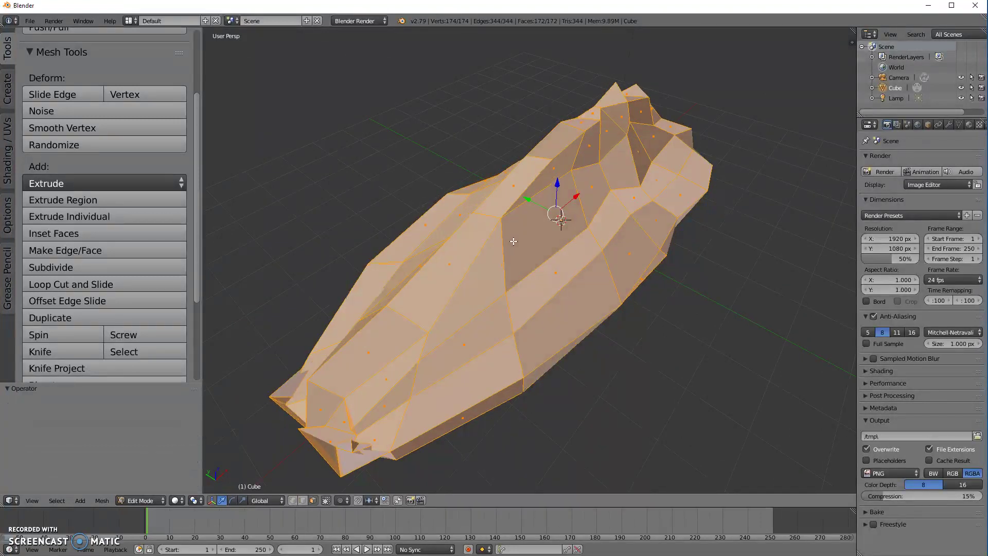
key("ctrl+z")
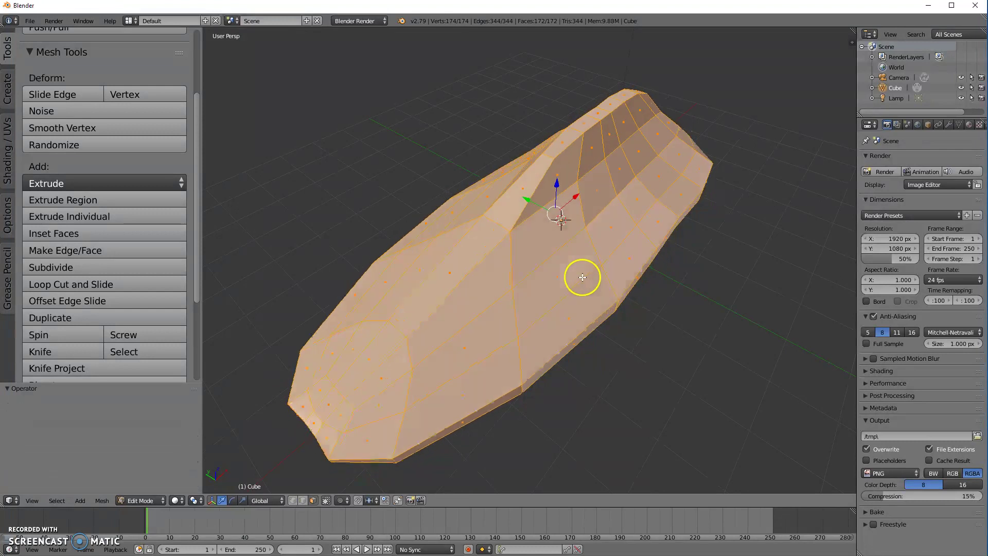
Select the row of six faces running along one long side of the mesh's underside
middle_click_drag(469, 344, 497, 312)
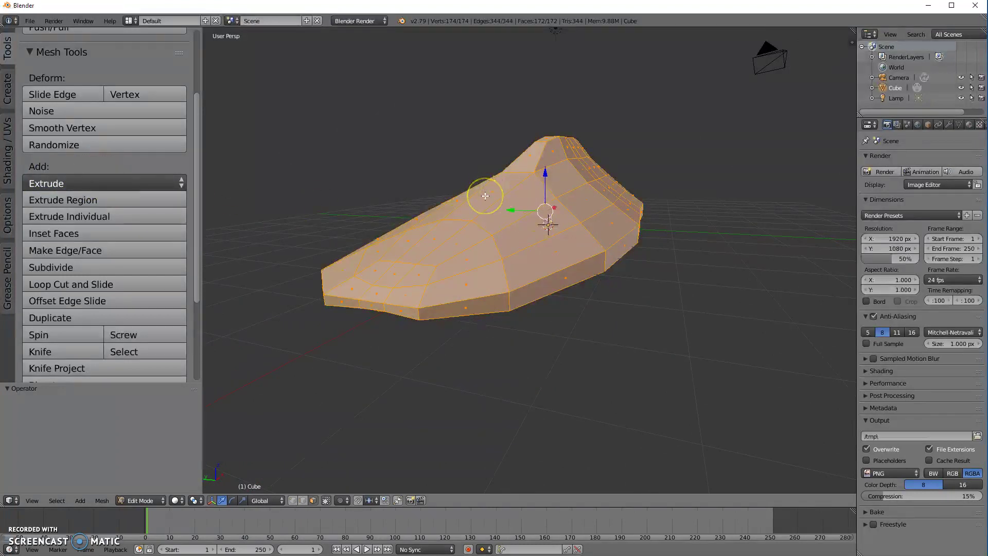
middle_click_drag(517, 350, 509, 304)
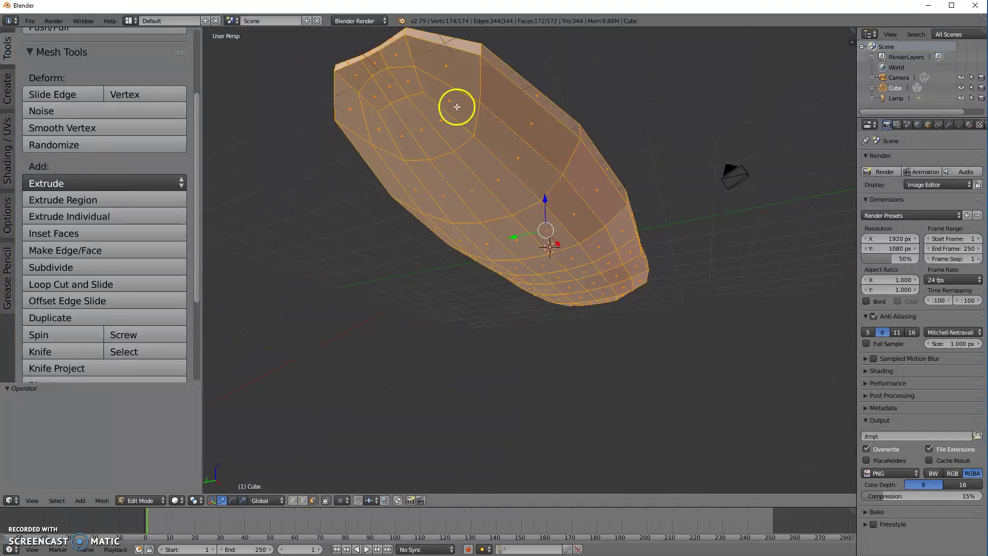
right_click(450, 64)
middle_click_drag(520, 128, 540, 228)
right_click(515, 160, "shift")
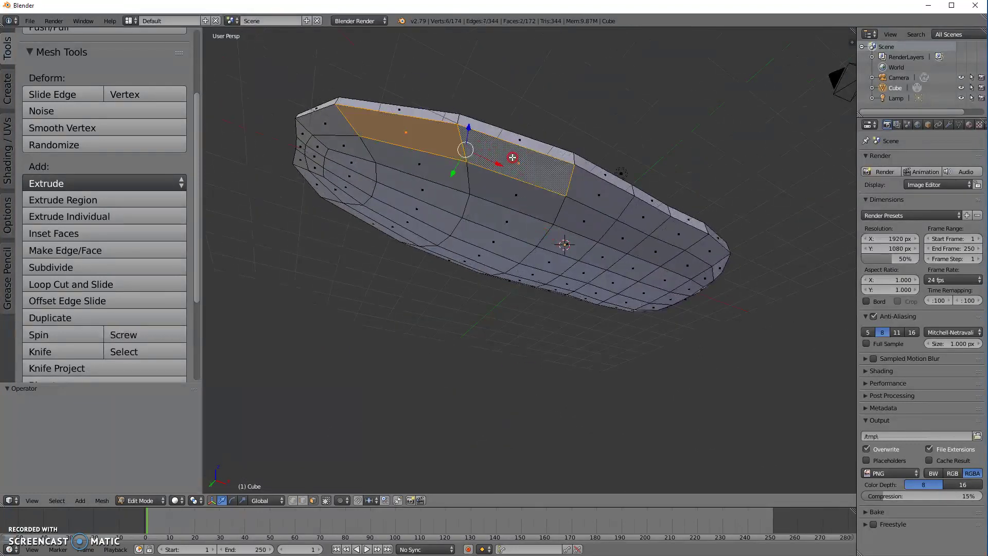
right_click(579, 186, "shift")
right_click(637, 211, "shift")
right_click(665, 228, "shift")
right_click(702, 248, "shift")
middle_click_drag(713, 309, 689, 261)
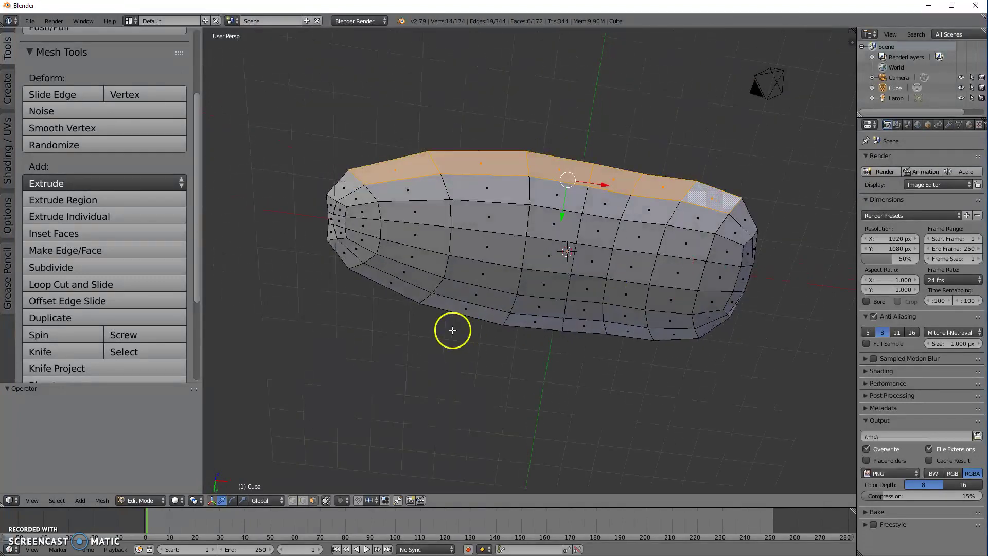
Add the matching row of six faces along the opposite long side of the underside to the selection
right_click(411, 287, "shift")
right_click(462, 306, "shift")
right_click(545, 326, "shift")
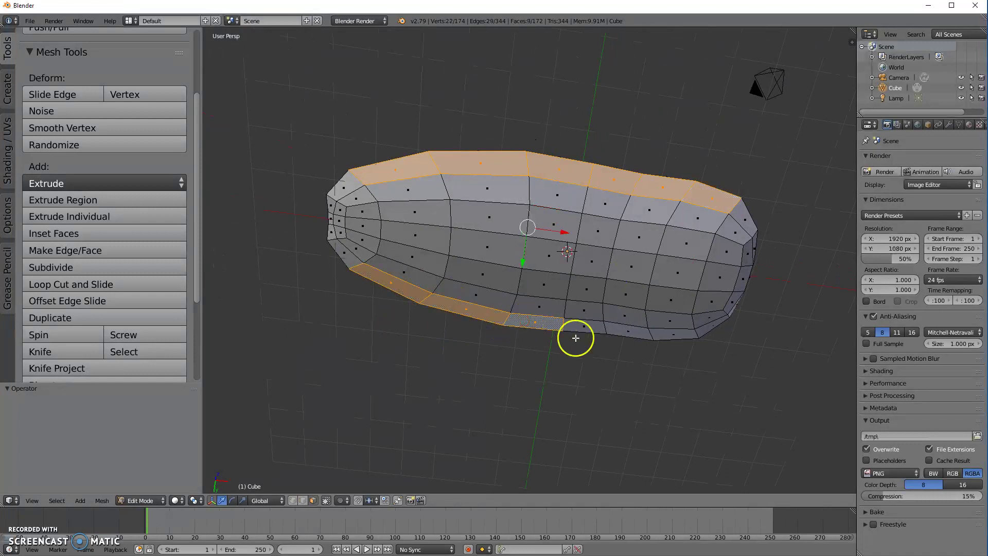
right_click(588, 327, "shift")
right_click(629, 328, "shift")
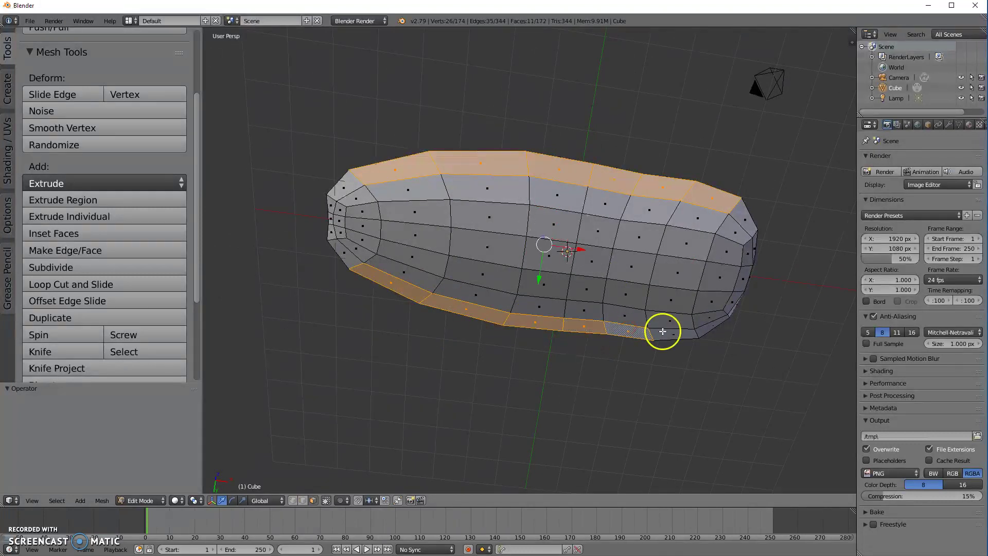
right_click(558, 186, "shift")
Extrude the two selected rows of underside faces as regions by about 0.278 along their normal
middle_click_drag(558, 186, 437, 135)
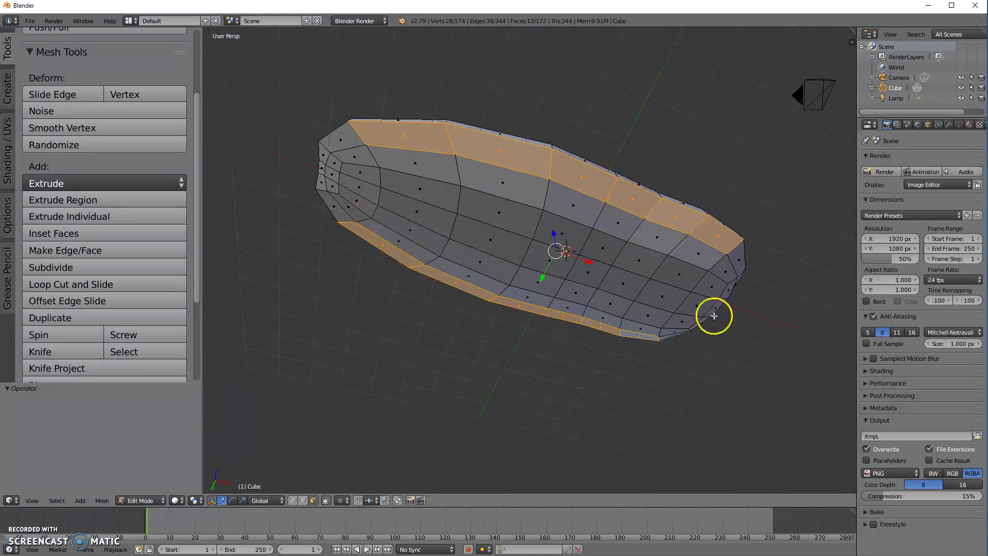
middle_click_drag(555, 197, 546, 208)
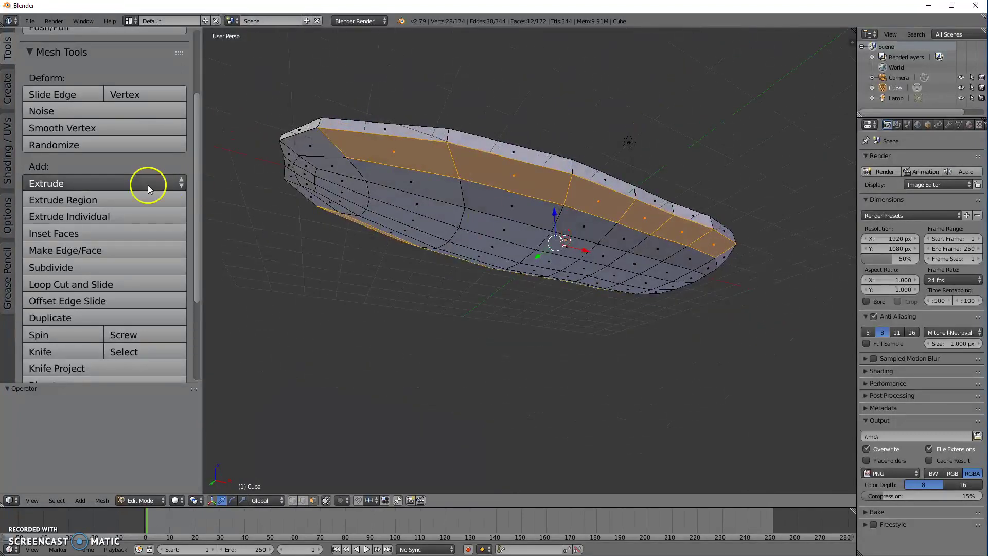
left_click(81, 184)
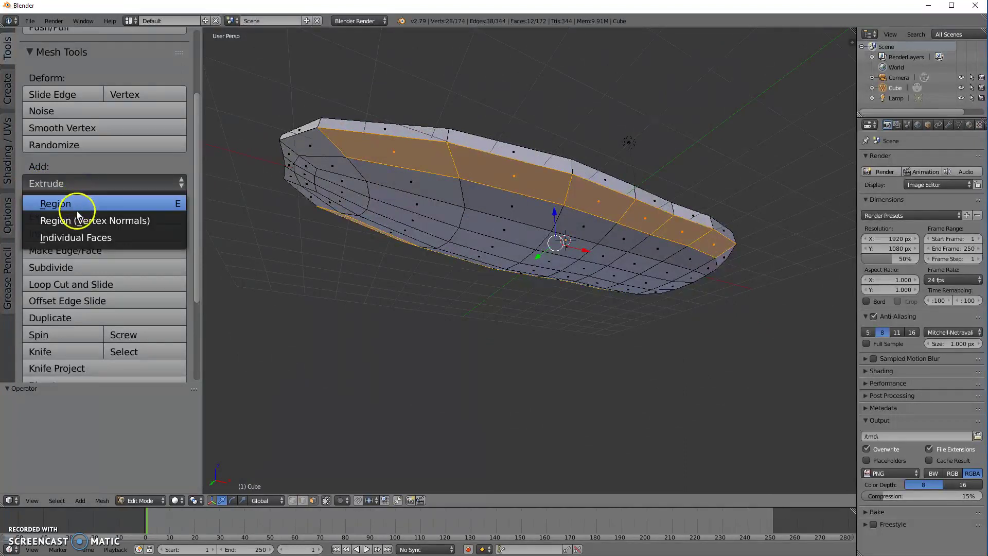
left_click(100, 167)
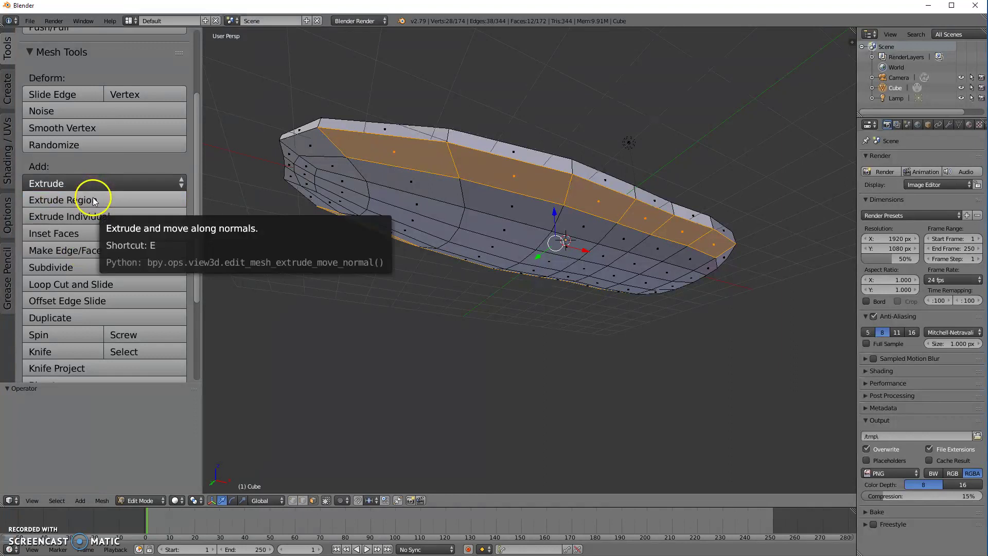
left_click(94, 201)
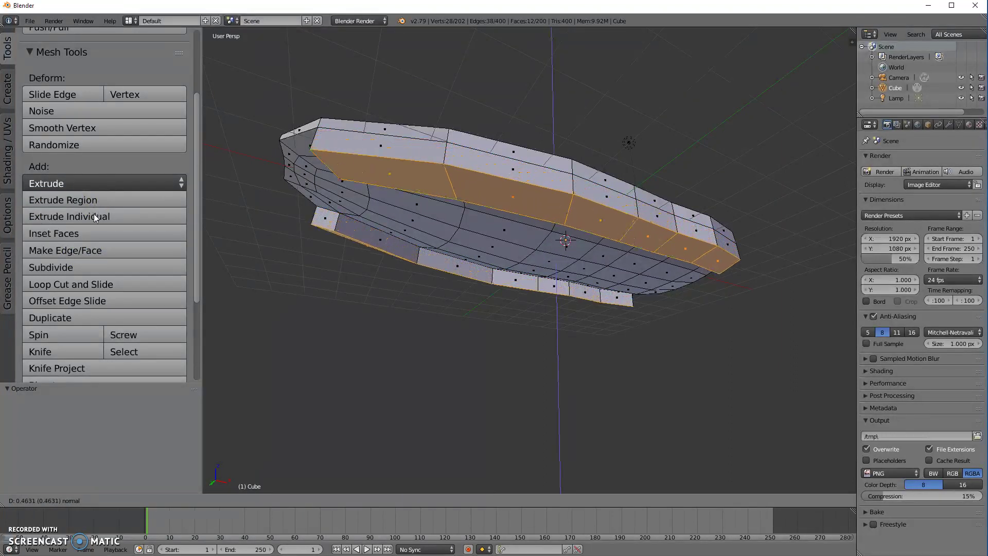
left_click(94, 207)
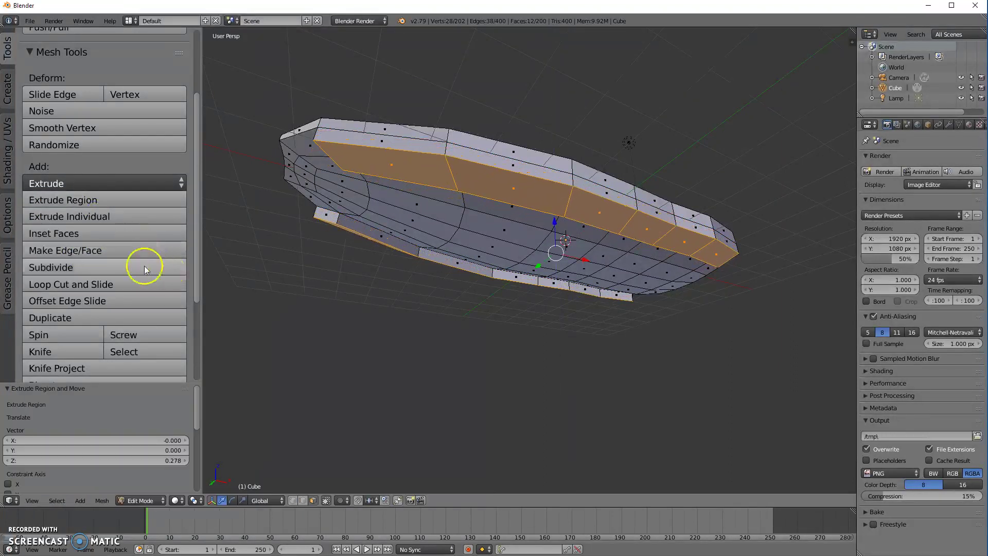
Extrude the selected underside faces individually with an offset of about -0.310
middle_click_drag(300, 301, 268, 279)
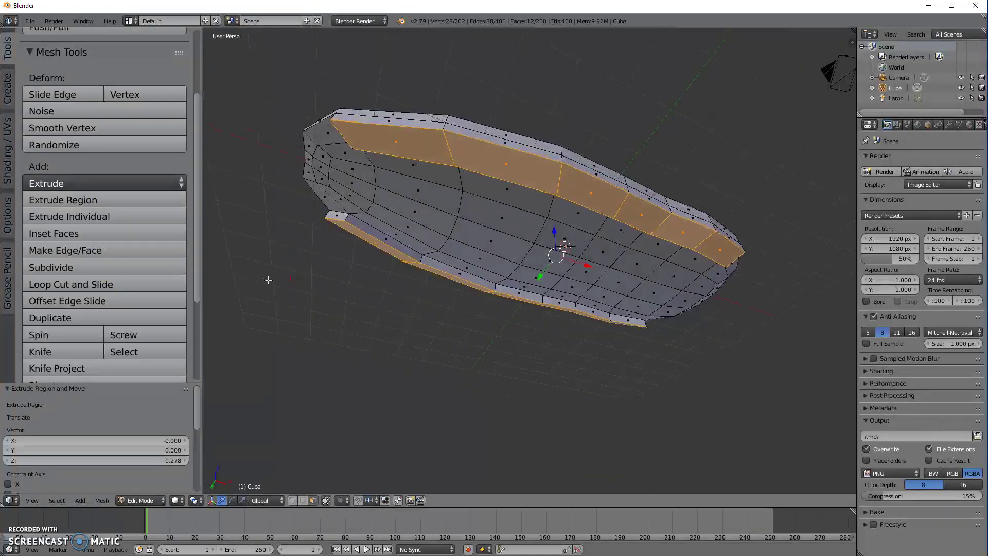
left_click(63, 221)
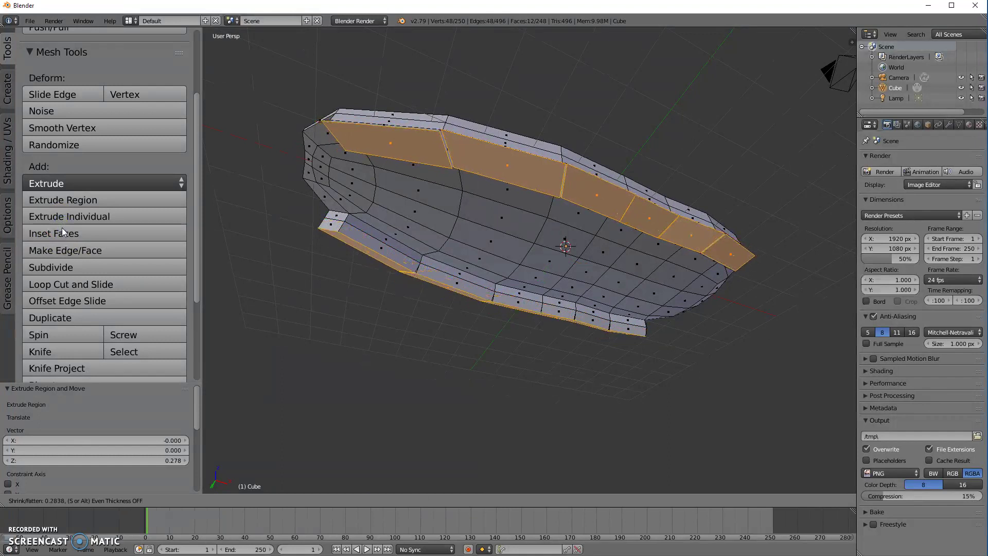
left_click(64, 235)
Set the pivot point to Individual Origins and scale down each extruded underside face about its own centre, clearing the selection when done
mouse_move(363, 326)
middle_mouse_down()
mouse_move(386, 399)
mouse_move(482, 380)
mouse_move(481, 355)
mouse_move(633, 369)
mouse_move(610, 378)
mouse_move(564, 342)
mouse_move(431, 331)
mouse_move(386, 336)
mouse_move(377, 353)
mouse_move(367, 337)
middle_mouse_up()
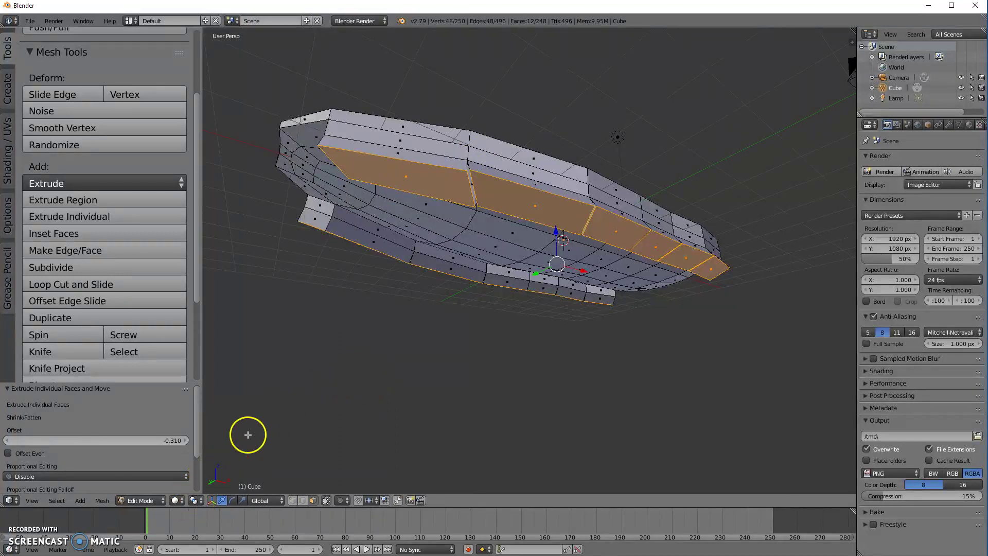
left_click(194, 501)
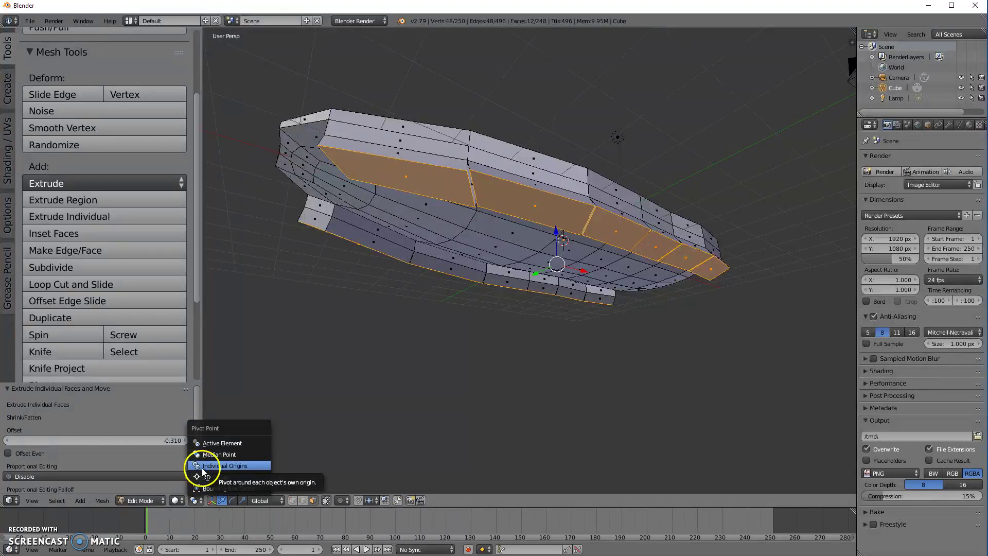
left_click(224, 468)
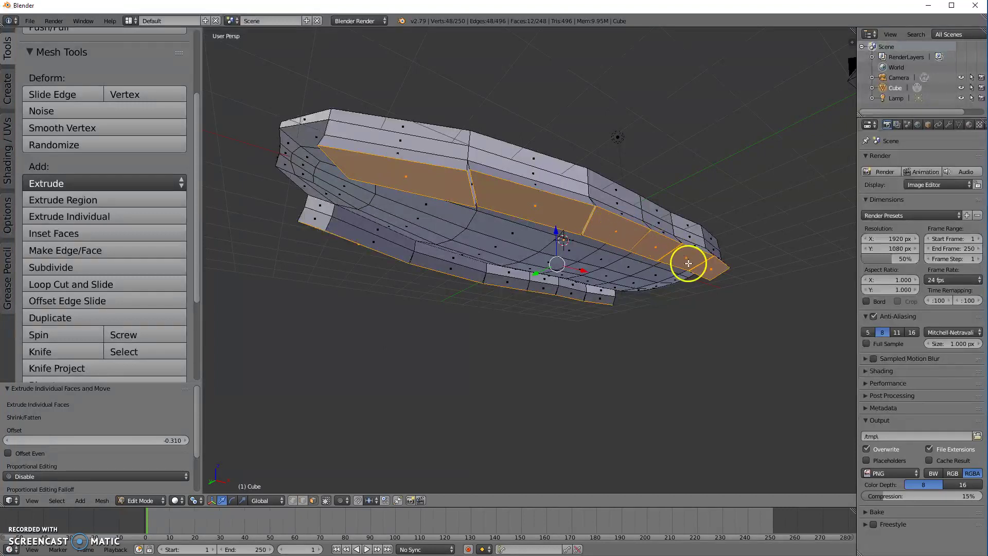
key("s")
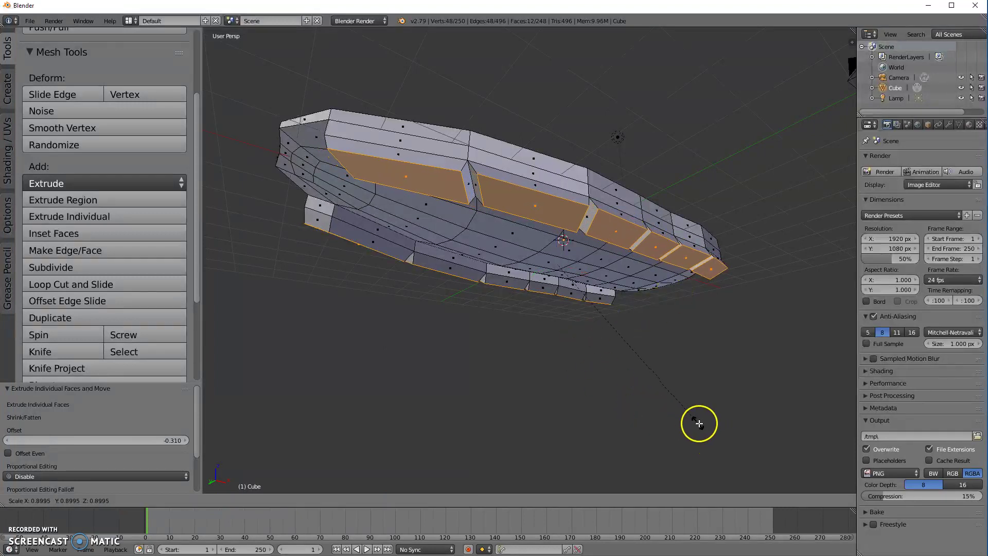
left_click(573, 349)
middle_click_drag(331, 323, 353, 345)
key("a")
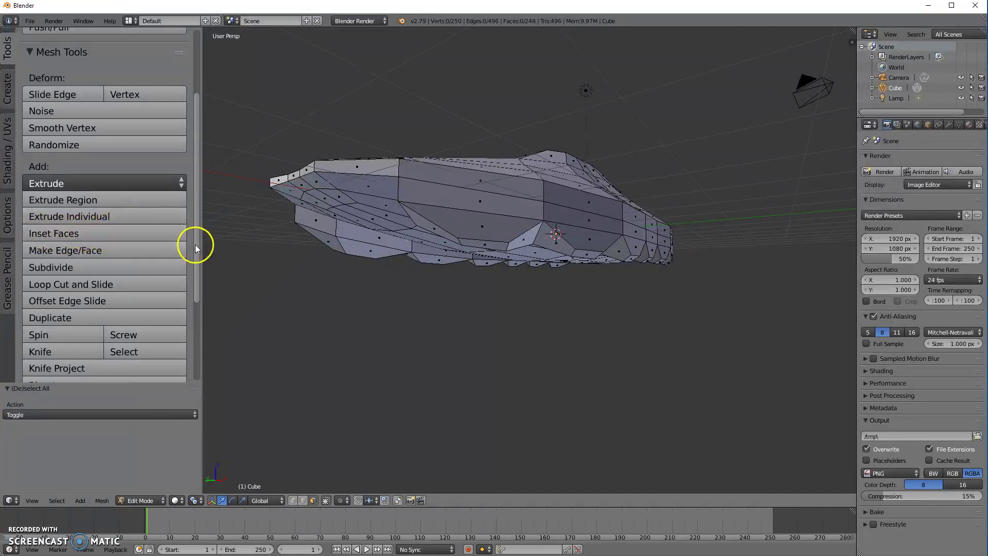
Select the band of five neighbouring faces running across the mesh's upper side, just ahead of the raised ridge
middle_click_drag(521, 267, 481, 322)
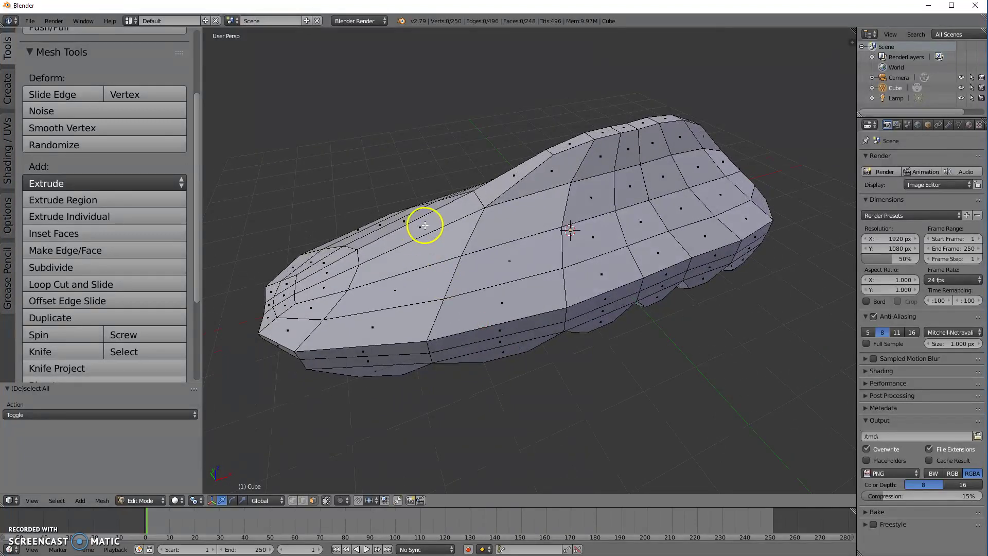
middle_click_drag(360, 280, 403, 266)
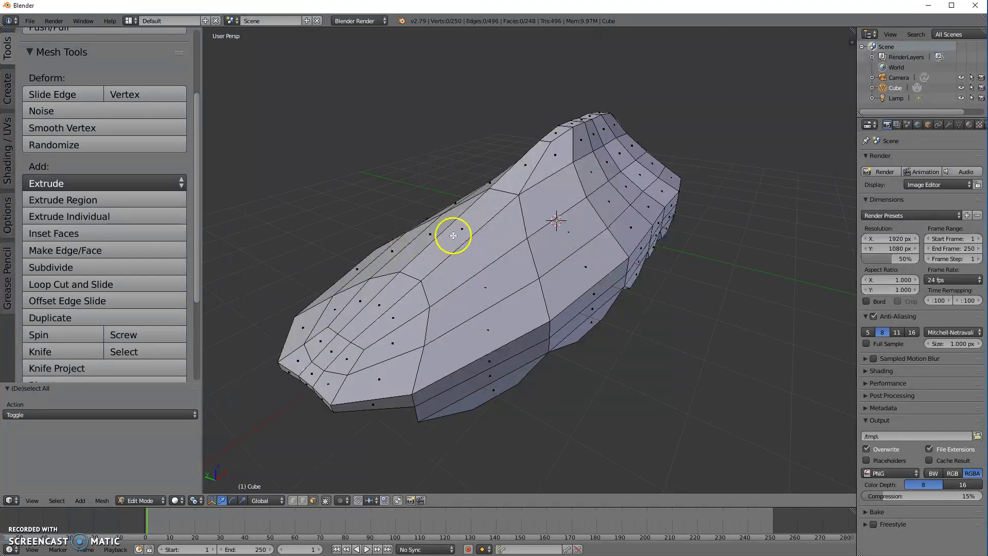
right_click(456, 237)
right_click(466, 253, "shift")
right_click(425, 234, "shift")
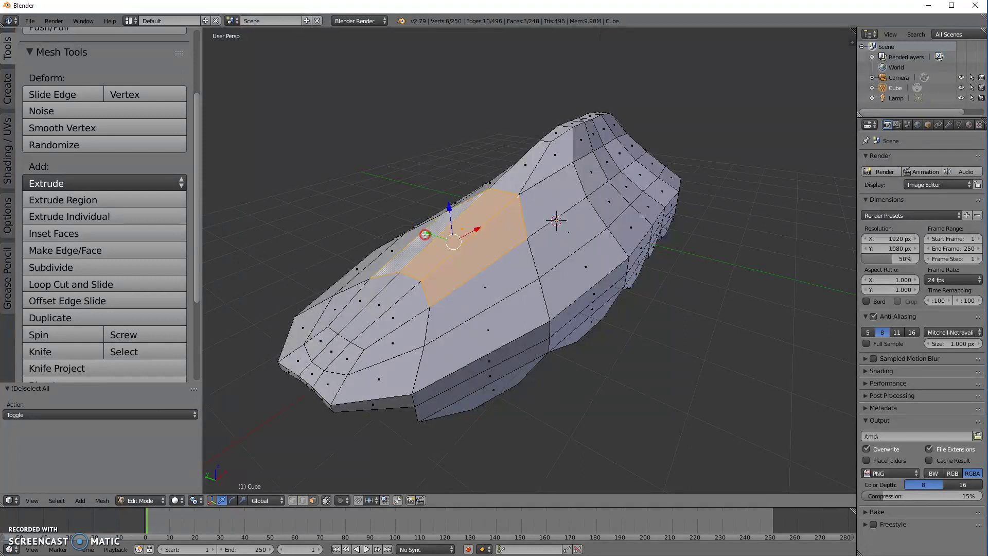
right_click(468, 287, "shift")
right_click(393, 248, "shift")
Add the eight adjoining faces towards the low front end to the selection, completing a rounded patch
middle_click_drag(393, 249, 426, 283)
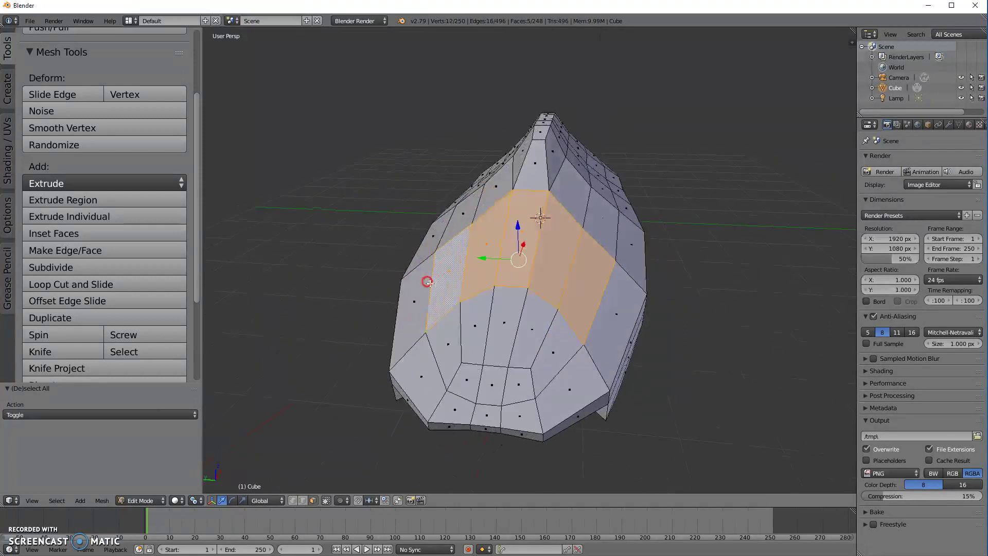
right_click(477, 322, "shift")
right_click(499, 322, "shift")
right_click(530, 329, "shift")
right_click(565, 356, "shift")
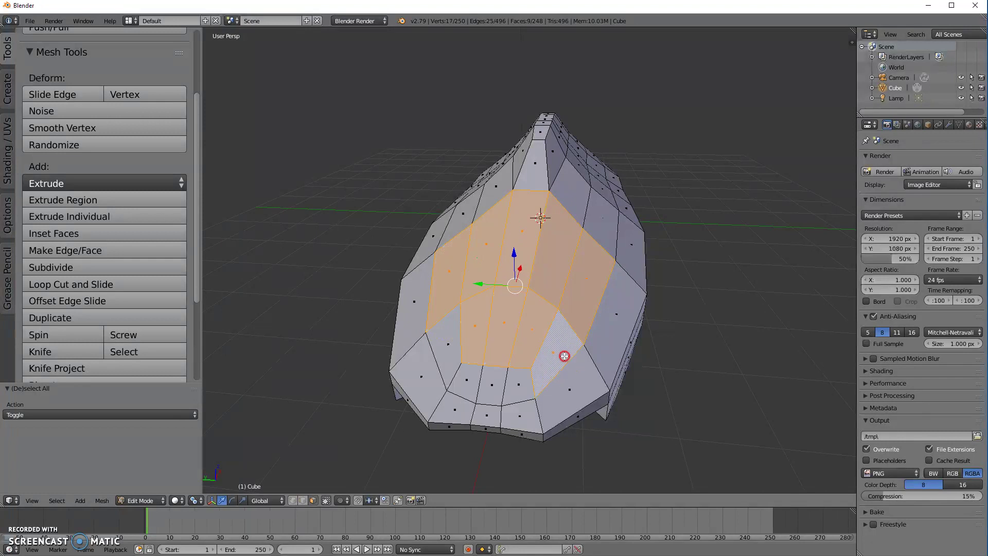
right_click(518, 372, "shift")
right_click(492, 379, "shift")
right_click(470, 374, "shift")
right_click(447, 338, "shift")
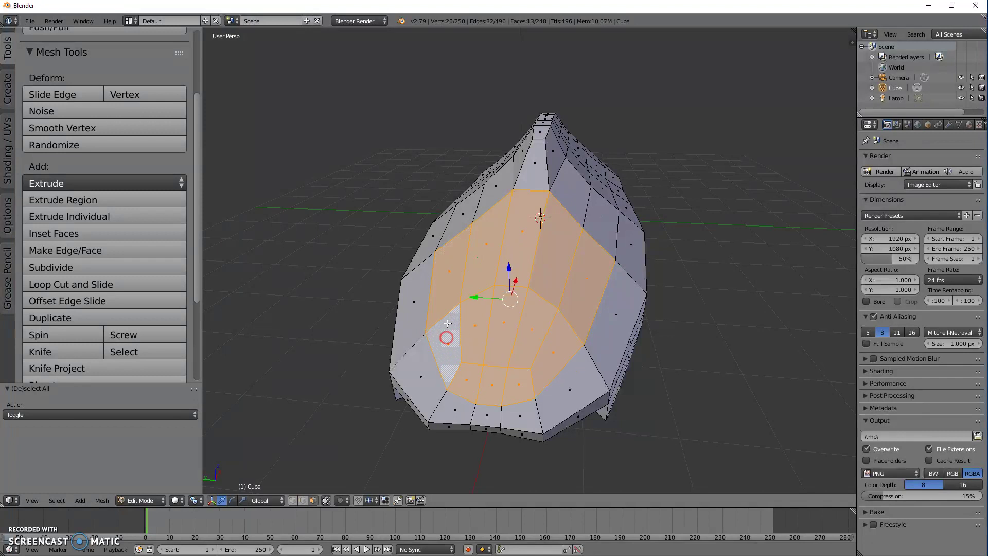
Inset the selected patch of upper faces with a thickness of about 0.1377
mouse_move(608, 302)
middle_mouse_down()
mouse_move(565, 305)
mouse_move(594, 300)
middle_mouse_up()
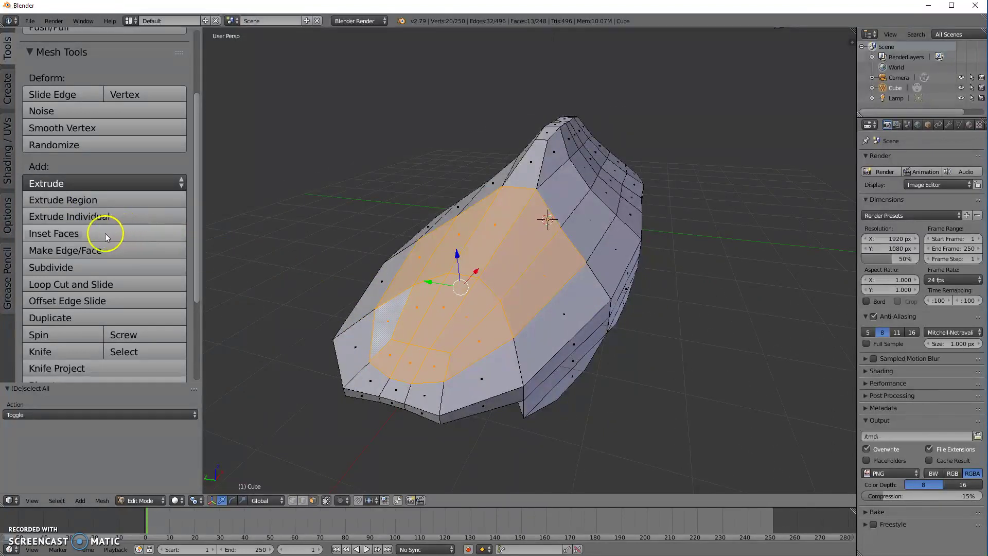
left_click(69, 235)
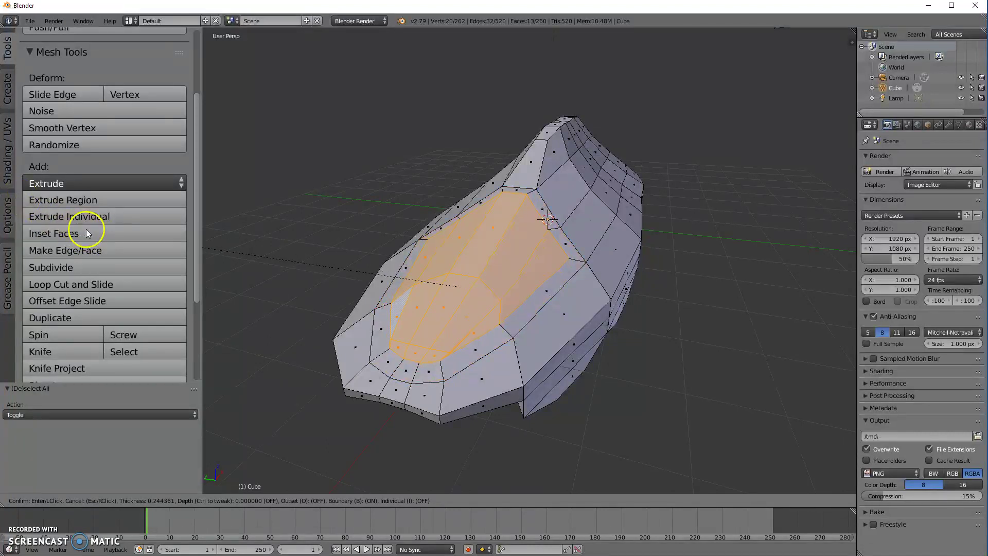
left_click(80, 223)
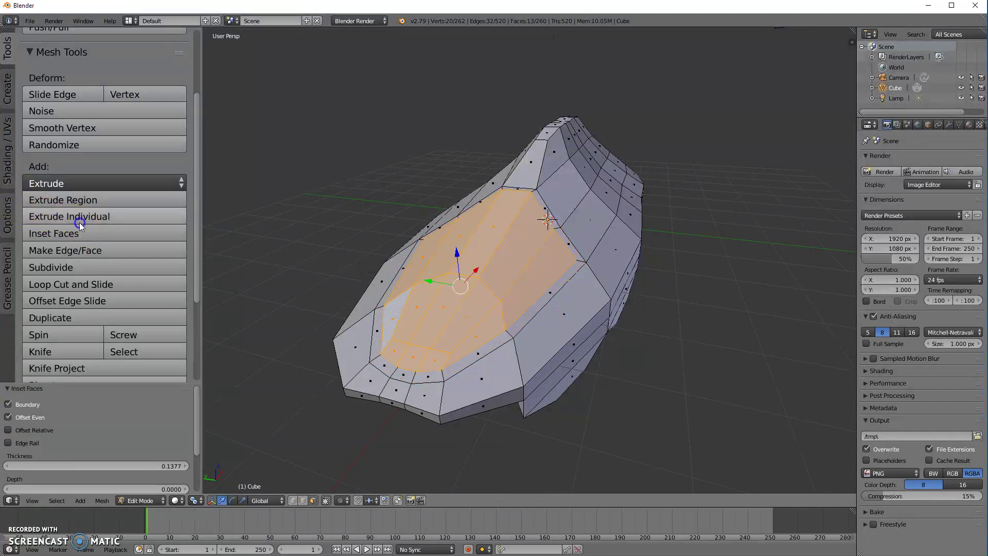
right_click(492, 231)
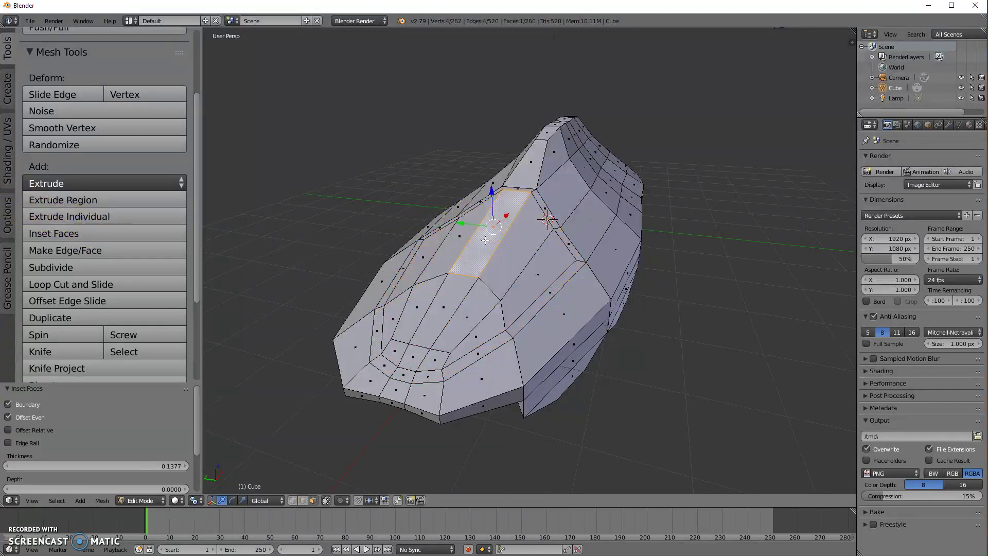
key("i")
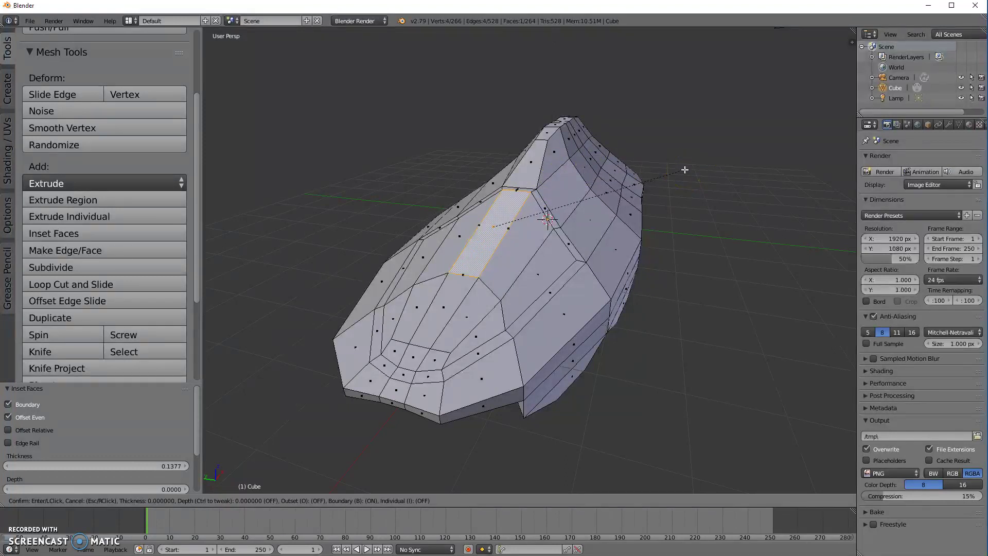
key("Escape")
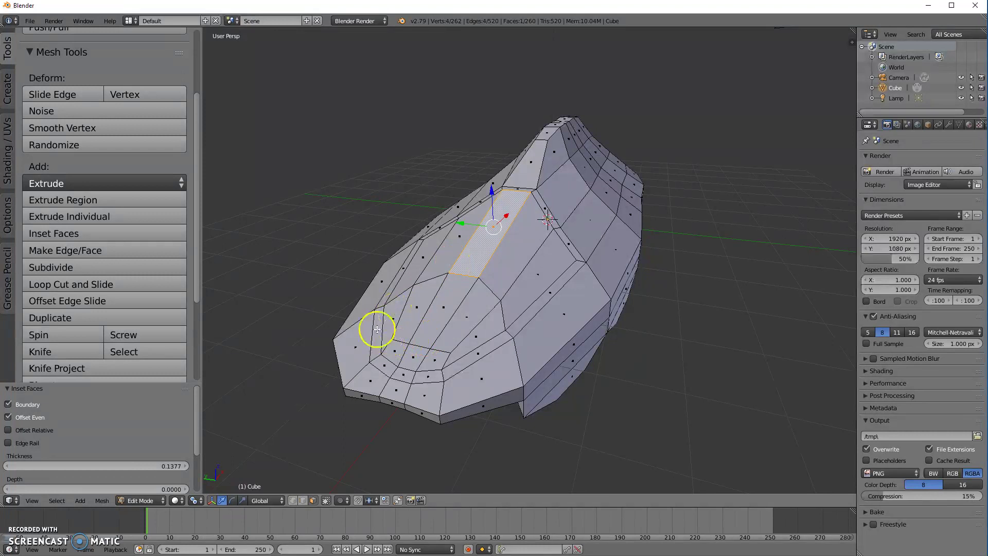
Delete a single narrow face on the raised central ridge
mouse_move(322, 247)
middle_mouse_down()
mouse_move(377, 247)
mouse_move(398, 215)
mouse_move(319, 245)
middle_mouse_up()
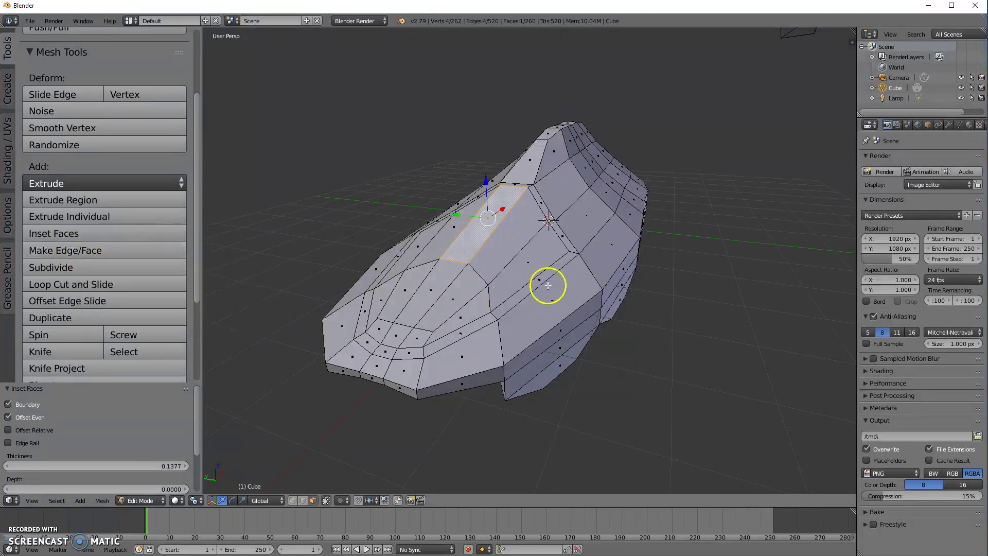
middle_click_drag(592, 230, 394, 263)
right_click(524, 239)
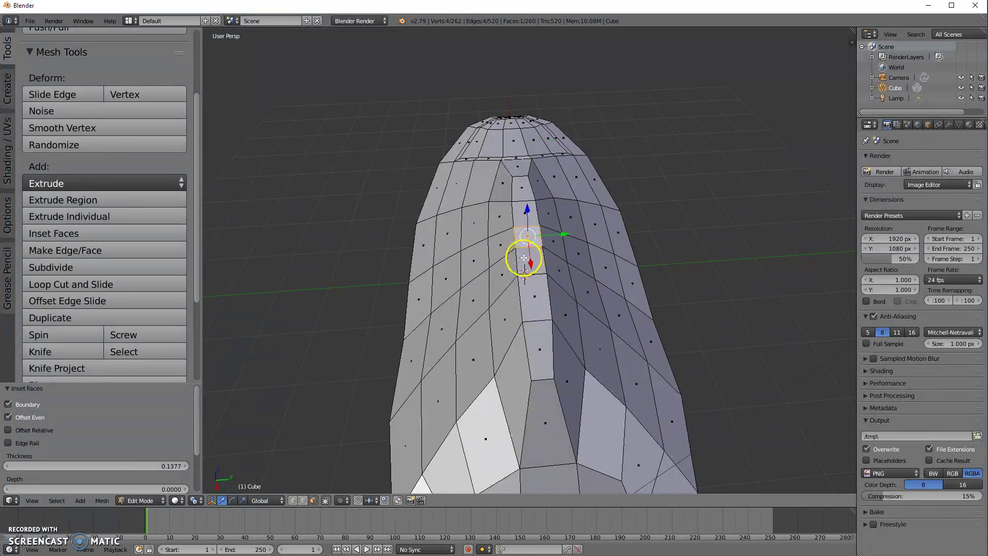
key("x")
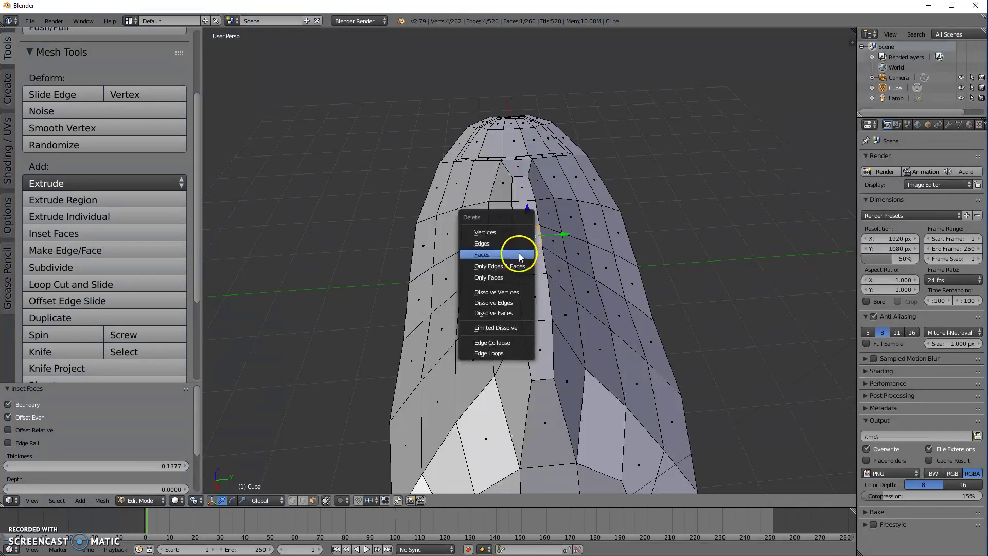
left_click(514, 255)
Fill the hole in the ridge with a new face made from two of its opposite edges
middle_click_drag(515, 257, 649, 243)
scroll(649, 244, "up", 1)
middle_click_drag(675, 285, 584, 308)
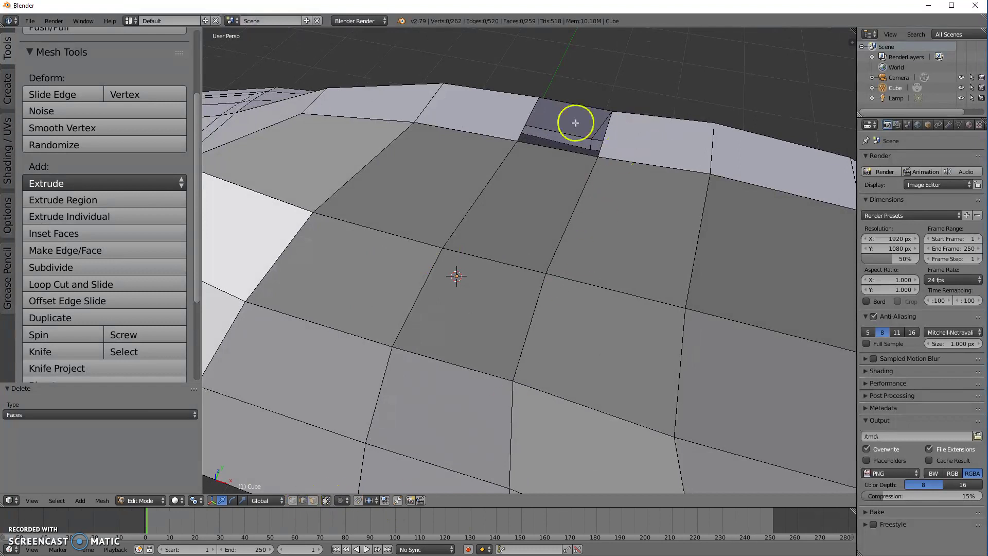
left_click(569, 107, "shift")
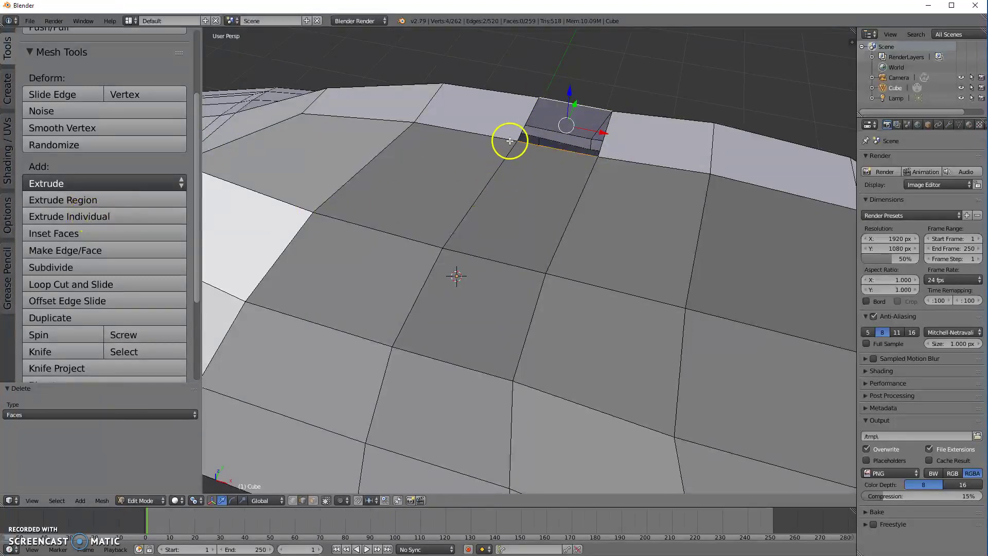
key("f")
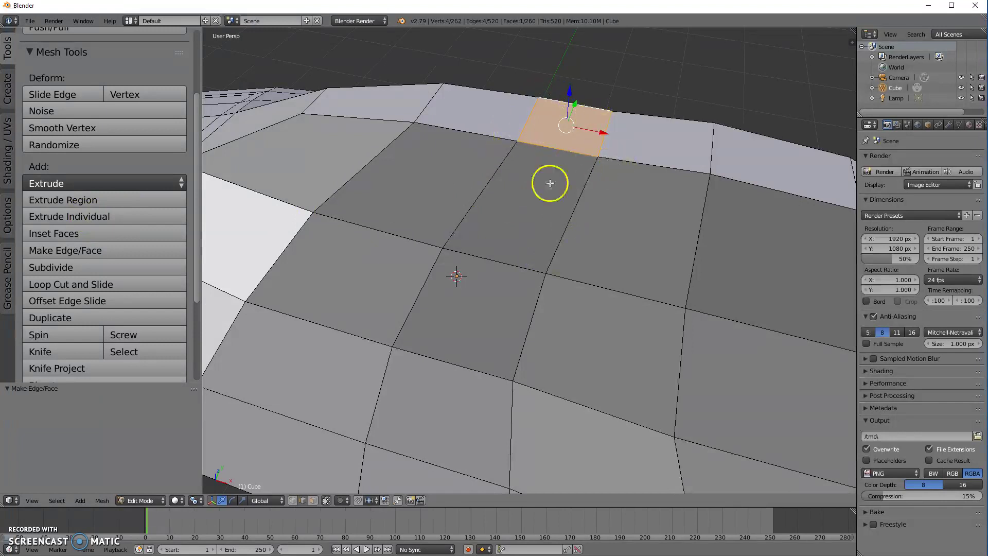
In face selection mode, select the long narrow central face within the inset patch and subdivide it
middle_click_drag(408, 270, 521, 281)
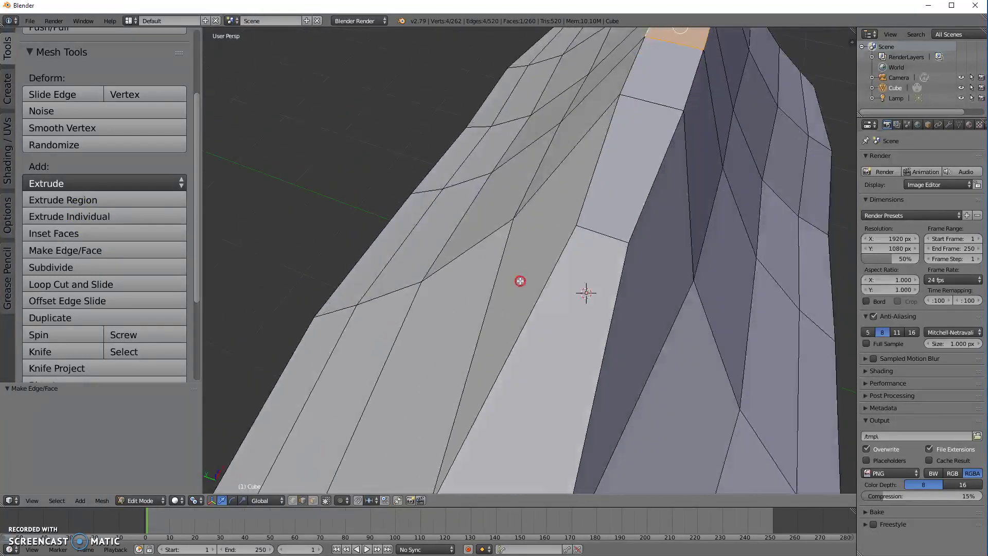
scroll(520, 281, "down", 5)
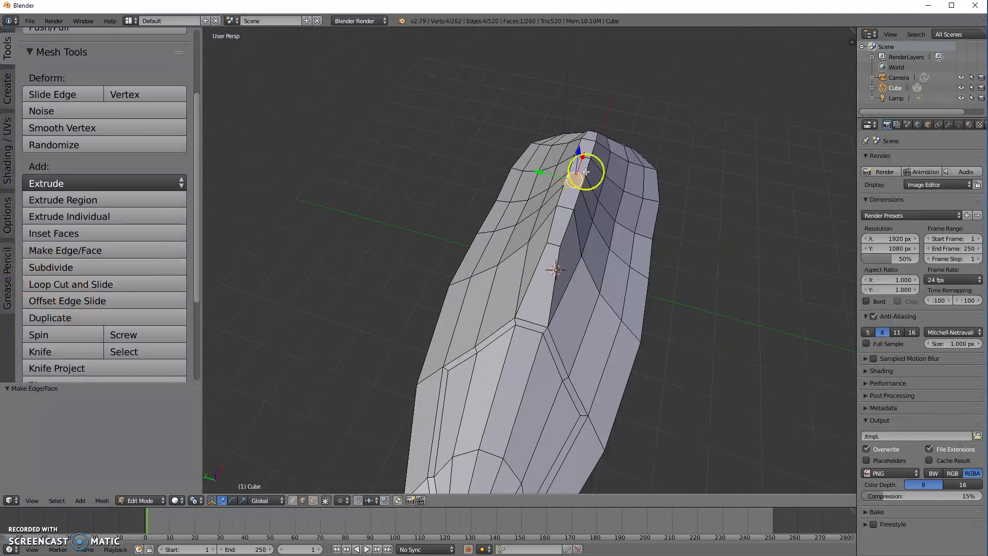
middle_click_drag(610, 372, 578, 331)
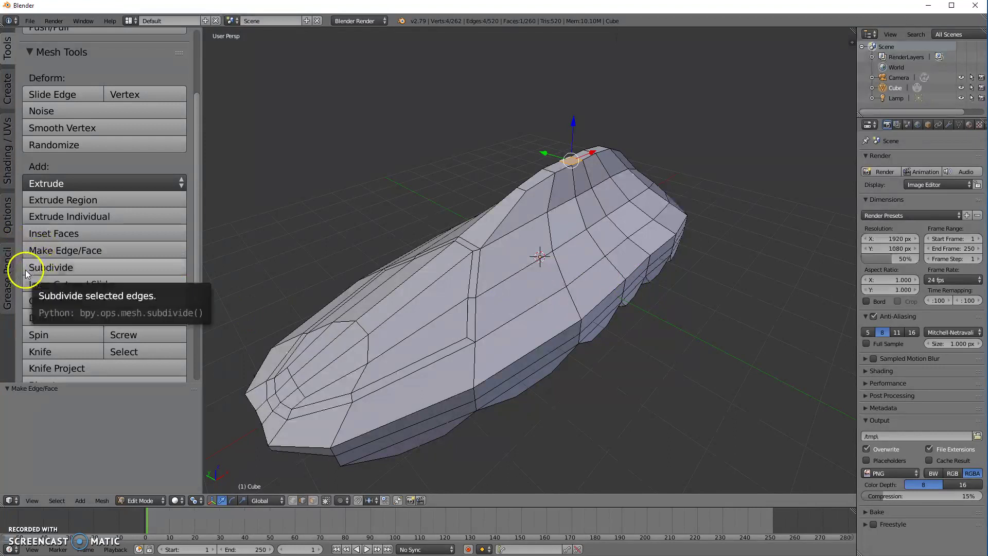
right_click(427, 273)
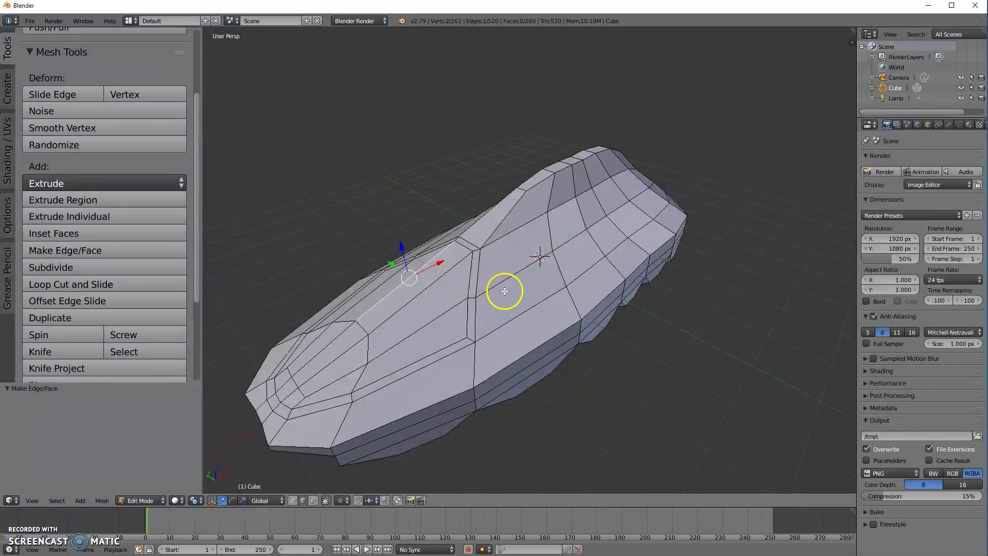
right_click(398, 299)
middle_click_drag(397, 330, 418, 328)
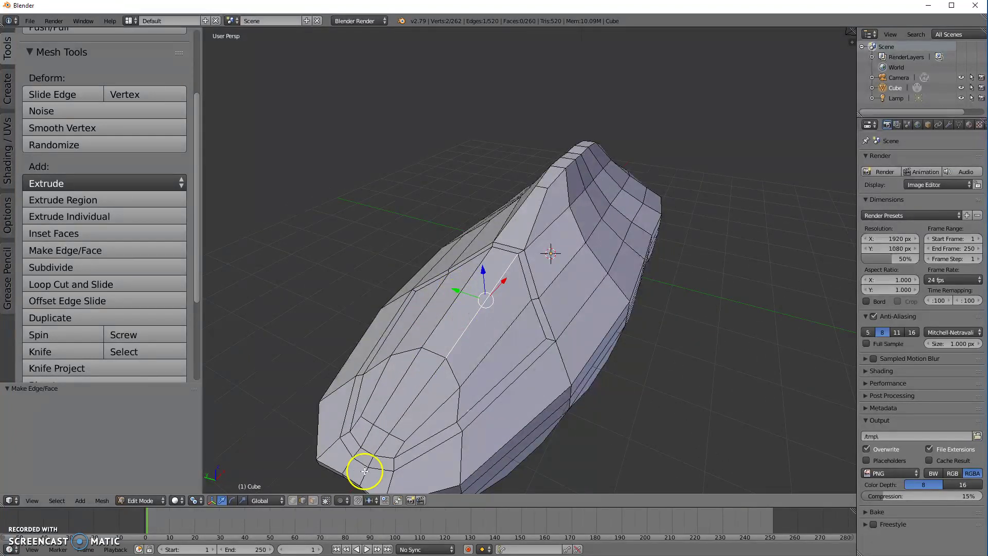
left_click(312, 500)
right_click(463, 324)
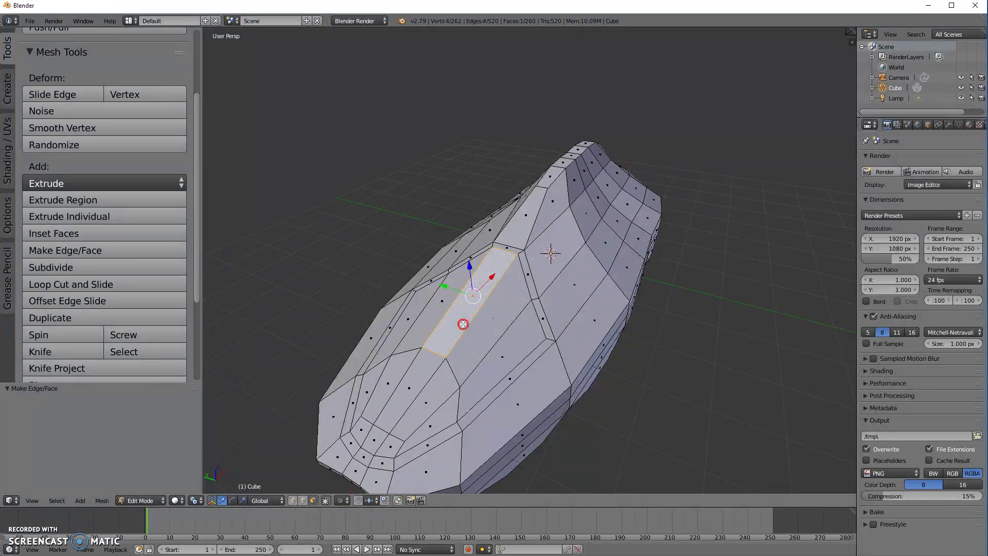
middle_click_drag(434, 340, 472, 333)
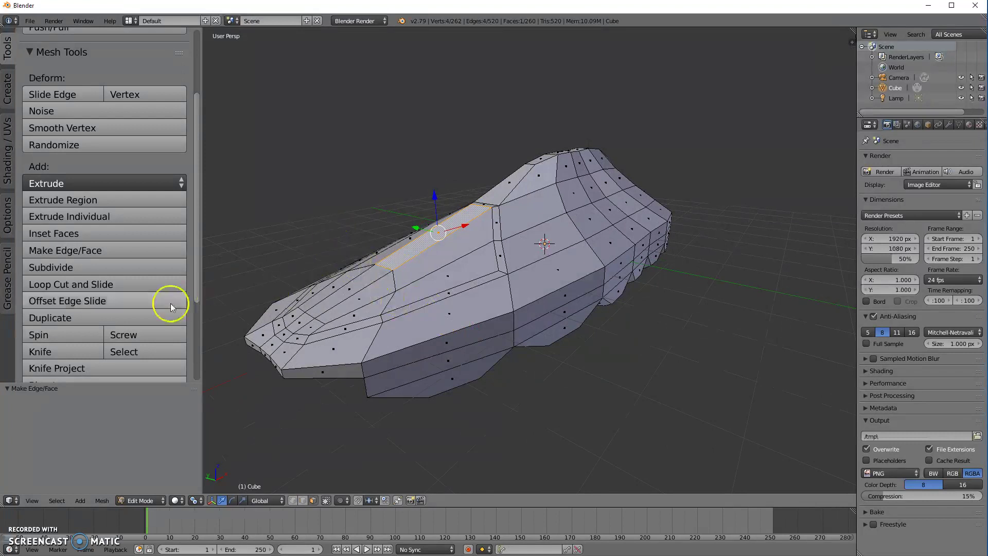
left_click(67, 268)
Set the subdivision's number of cuts to 9
middle_click_drag(266, 230, 280, 245)
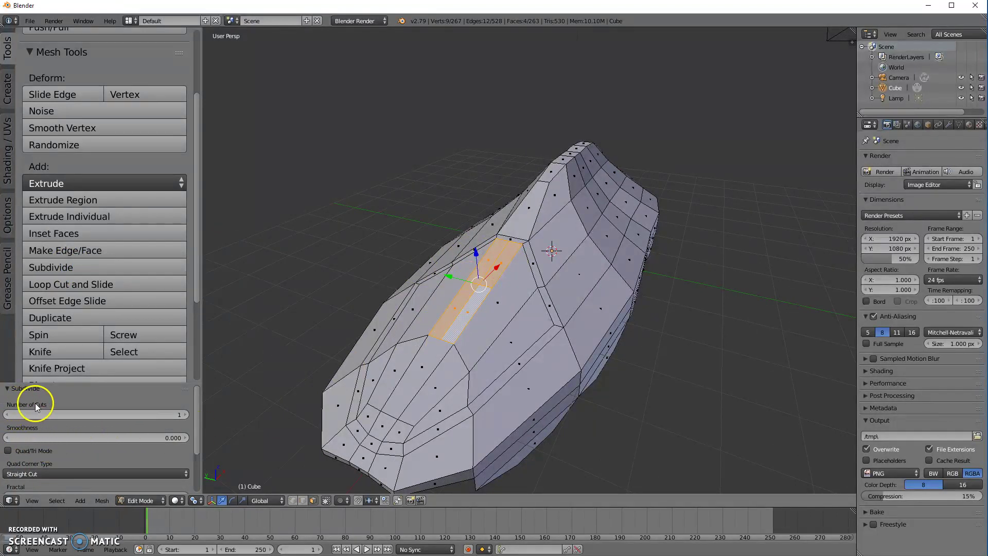
left_click(186, 415)
left_click(186, 415)
left_click(185, 415)
left_click(186, 415)
left_click(185, 415)
left_click(185, 415)
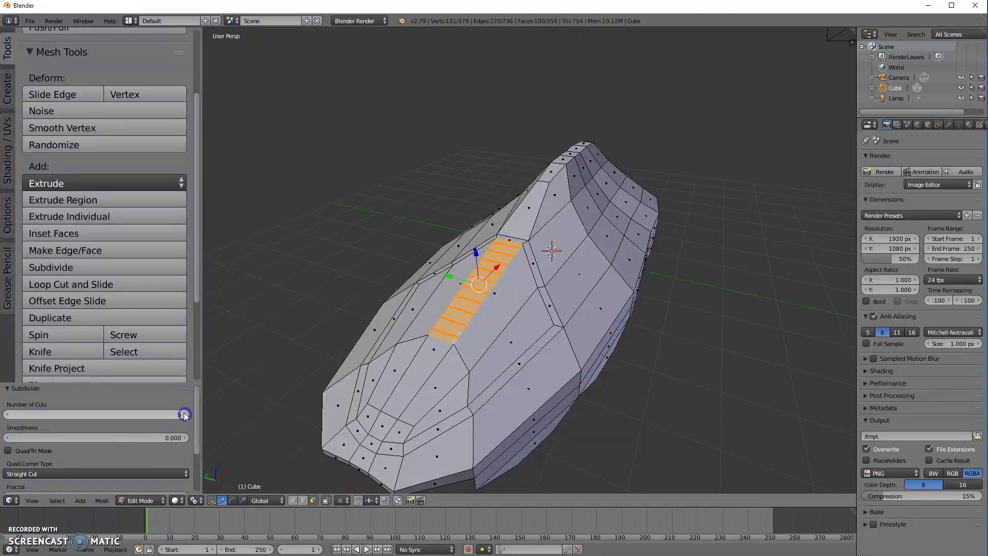
Extrude the subdivided strip of faces inward as a region, by about -0.018 in Y and -0.067 in Z
mouse_move(353, 378)
middle_mouse_down()
mouse_move(402, 350)
mouse_move(326, 375)
mouse_move(370, 347)
mouse_move(348, 374)
middle_mouse_up()
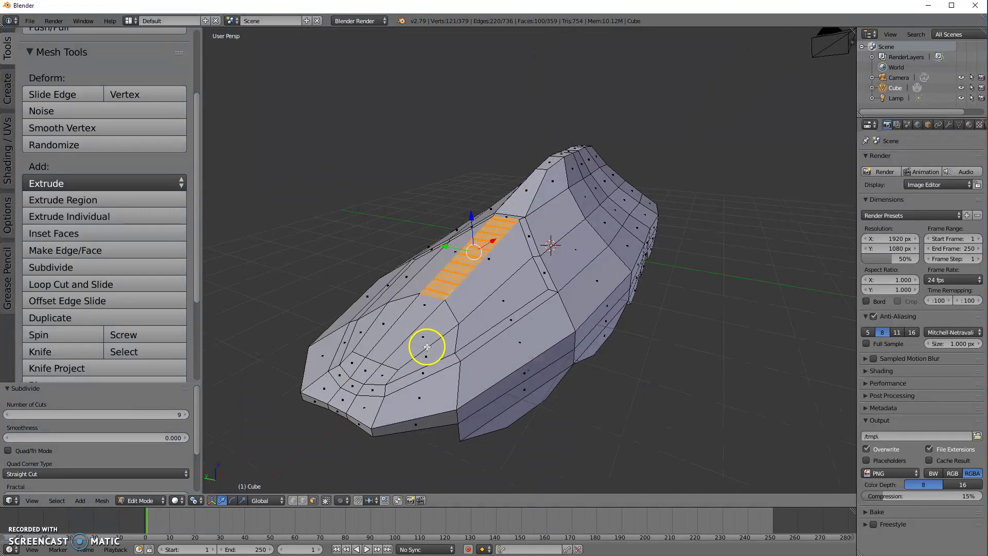
key("e")
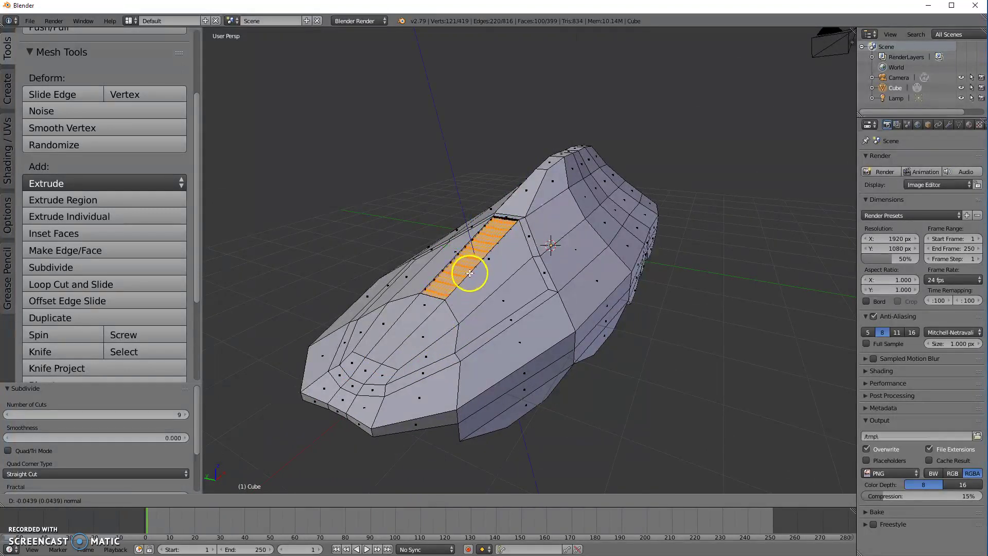
left_click(470, 275)
middle_click_drag(398, 330, 419, 315)
middle_click_drag(417, 313, 393, 318)
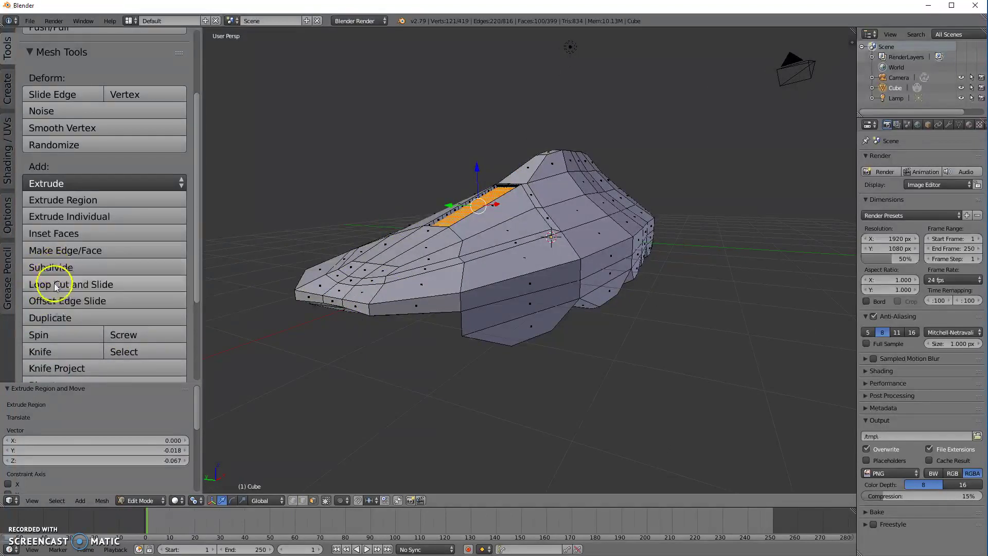
Try a single lengthwise loop cut around the hull's upper side, slide it between the neighbouring edges, and undo it
left_click(82, 286)
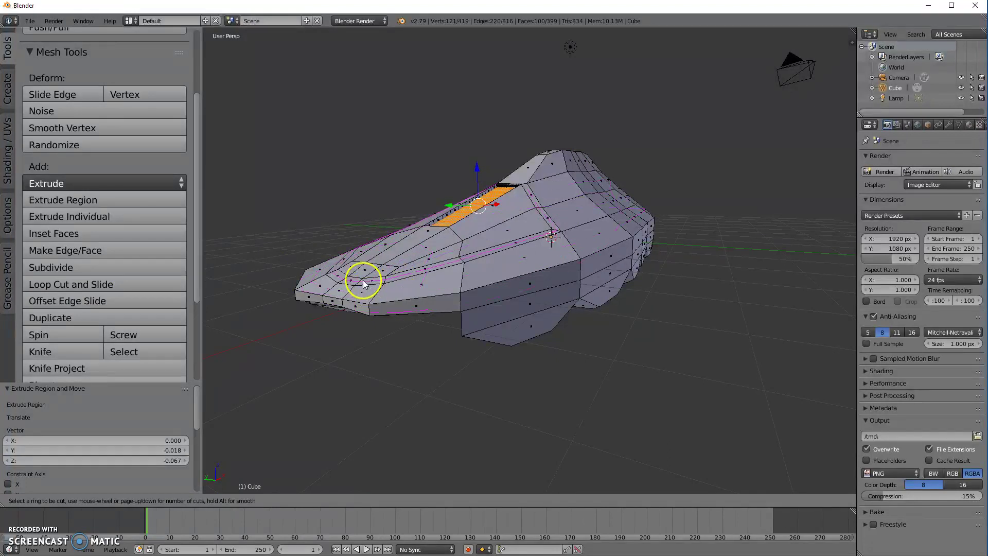
left_click(313, 279)
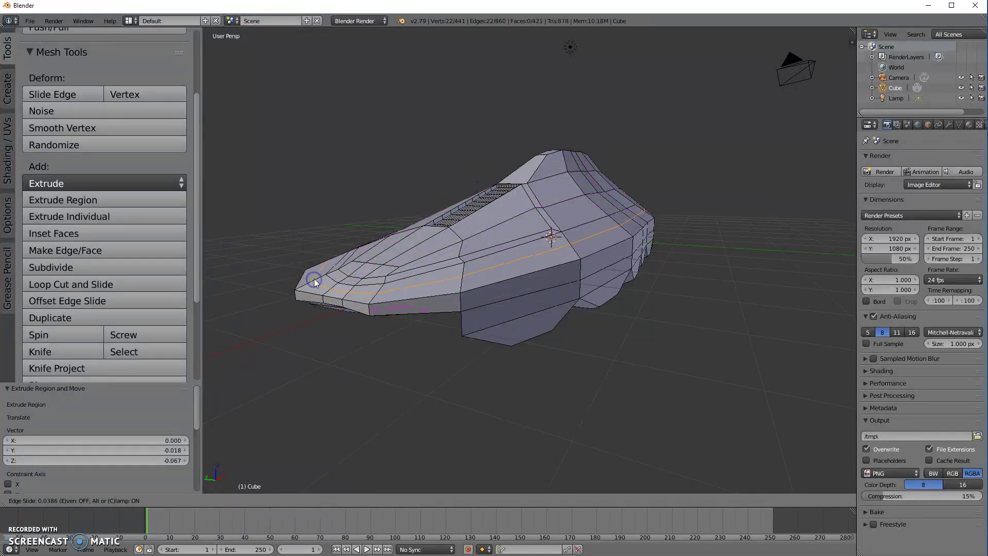
left_click(331, 281)
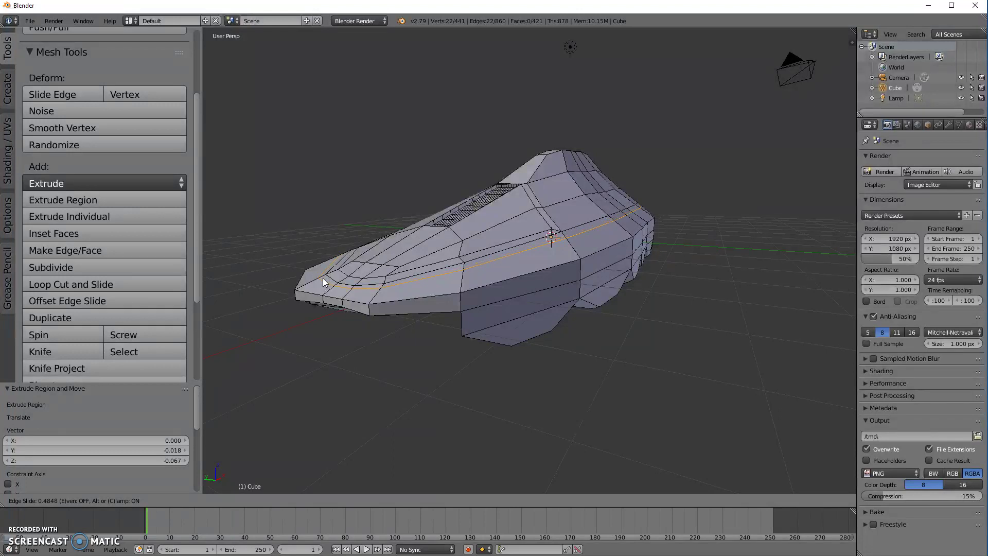
left_click_drag(324, 278, 306, 286)
left_click(307, 288)
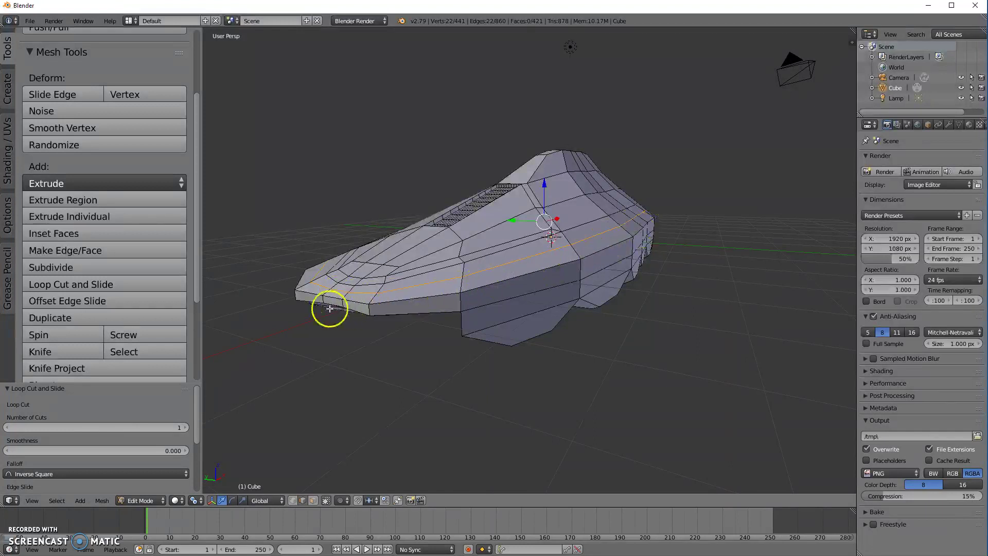
key("ctrl+z")
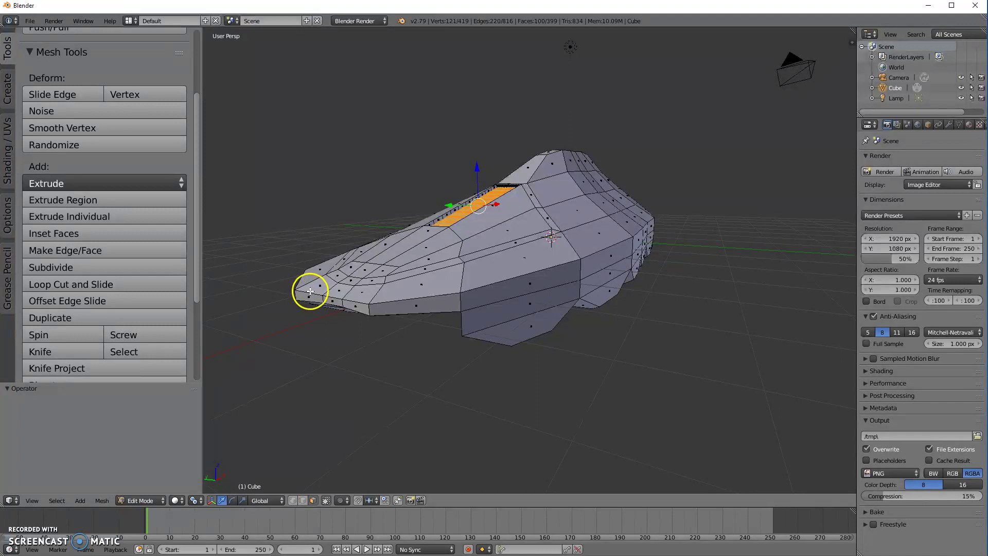
Add 12 loop cuts across the hull's front side section, over the first downward bulge, with a slight slide
key("ctrl+r")
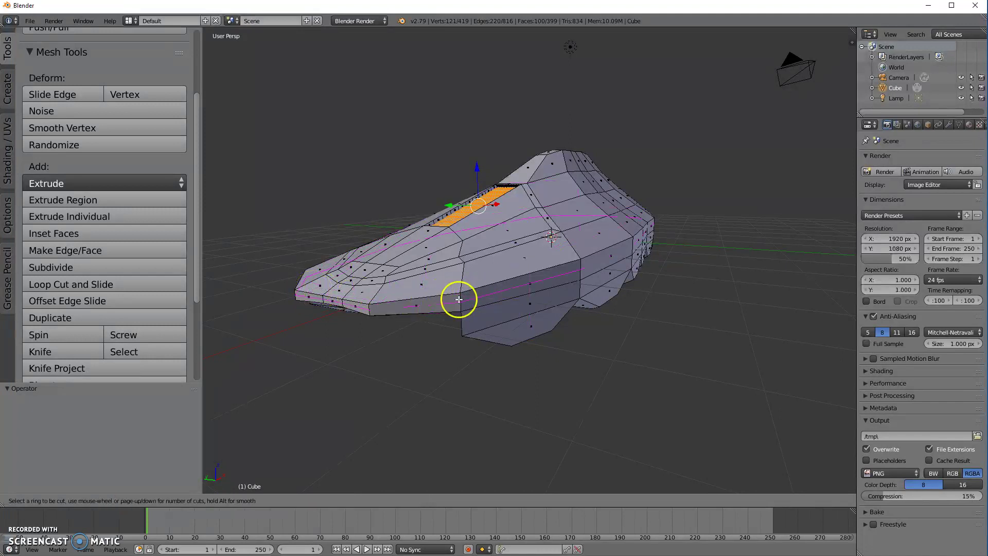
scroll(491, 297, "up", 11)
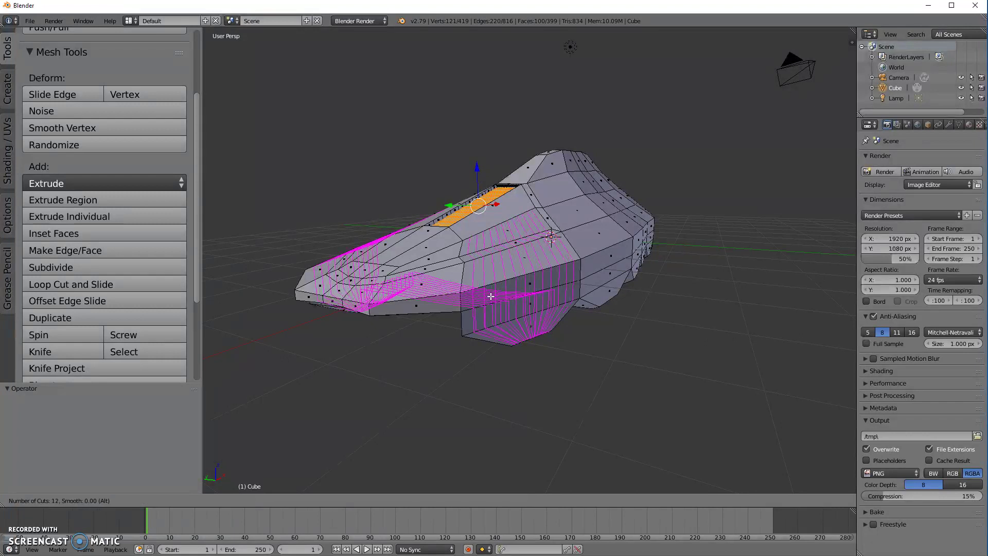
left_click(491, 297)
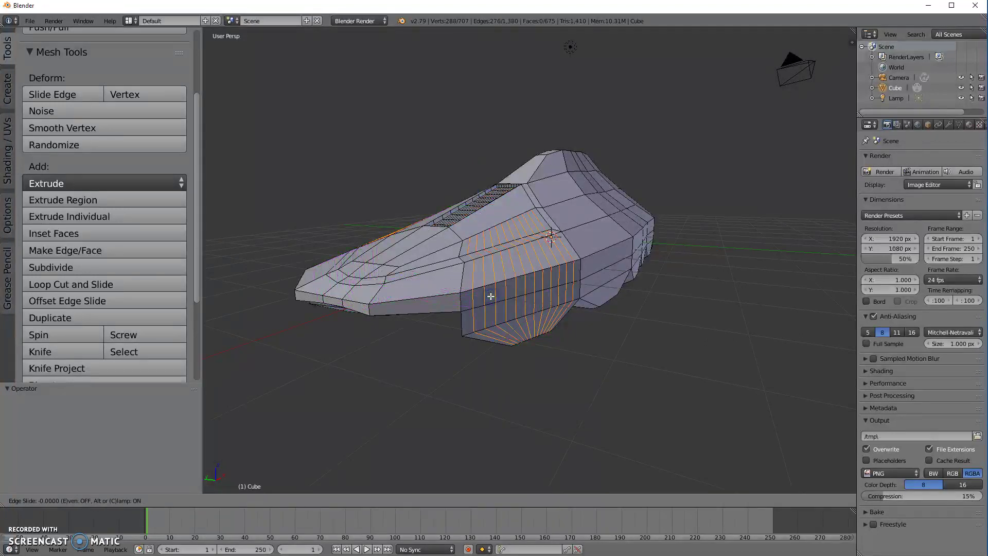
left_click(489, 296)
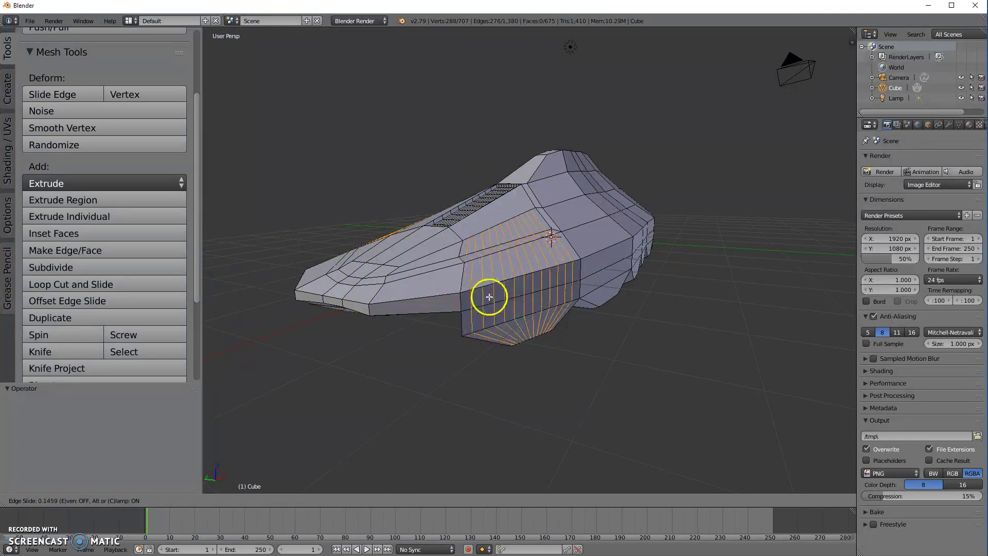
Select three connected edges on top of the nose and add an Offset Edge Slide with a factor of about 0.531
mouse_move(421, 342)
middle_mouse_down()
mouse_move(443, 368)
mouse_move(514, 336)
mouse_move(435, 283)
mouse_move(380, 302)
mouse_move(387, 346)
mouse_move(471, 334)
mouse_move(404, 344)
mouse_move(415, 342)
middle_mouse_up()
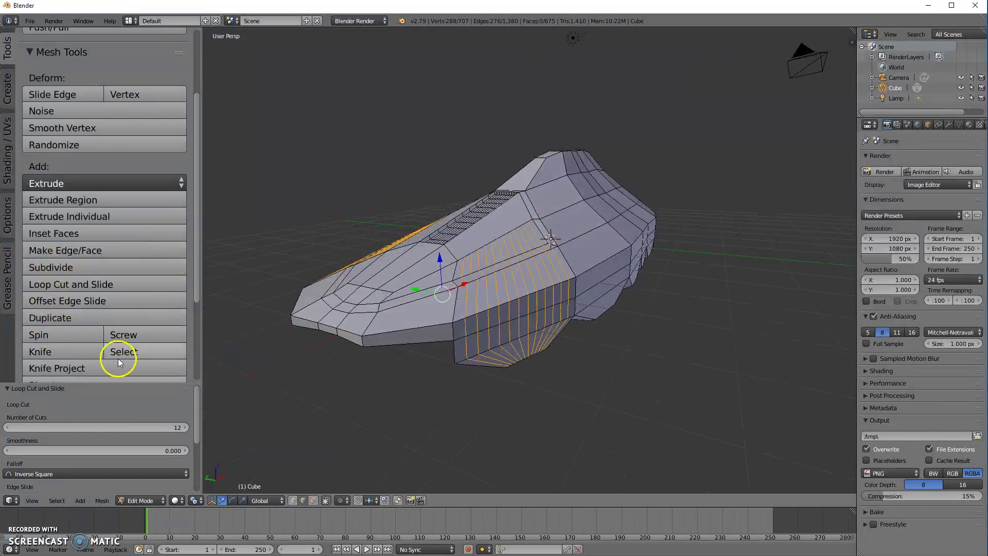
scroll(121, 355, "down", 1)
scroll(83, 263, "down", 1)
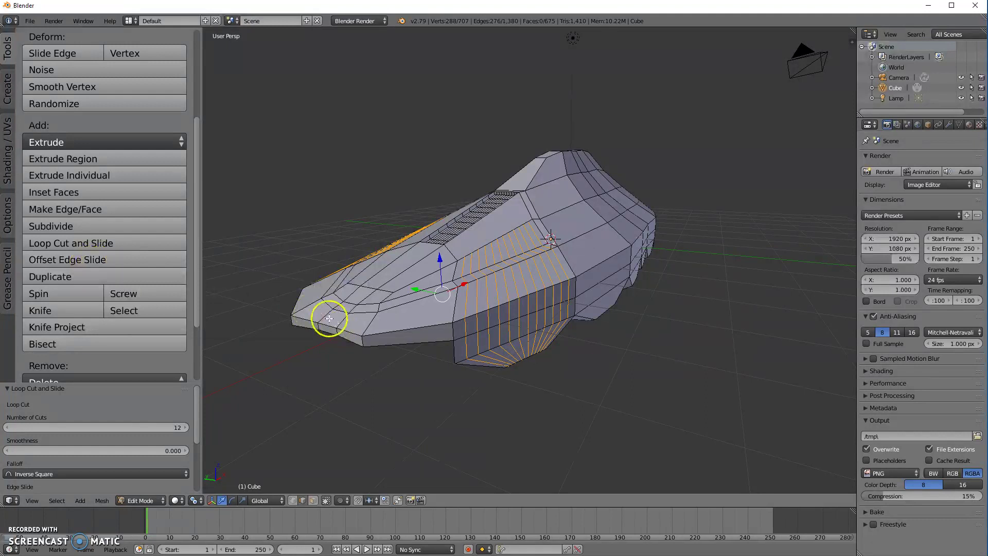
right_click(365, 288)
right_click(351, 283, "shift")
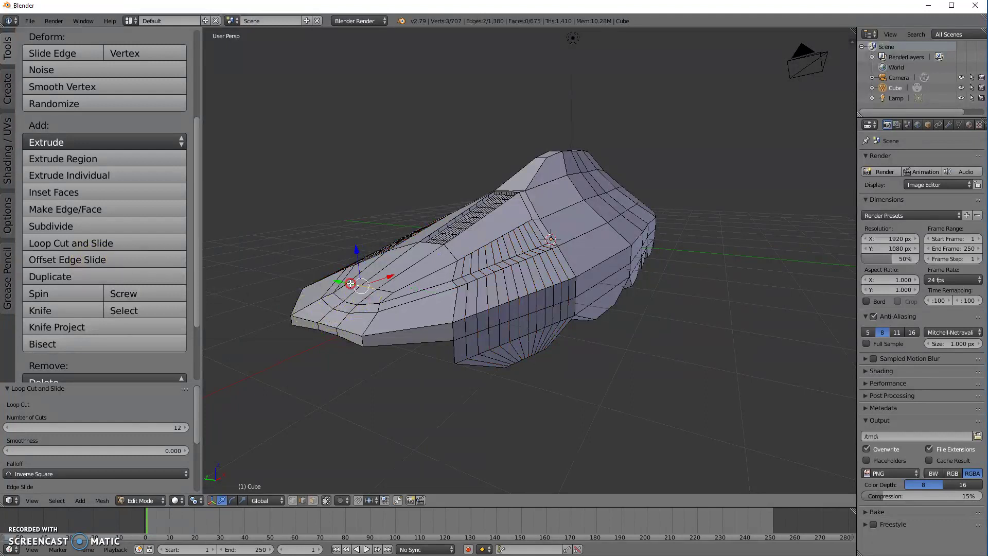
right_click(380, 289, "shift")
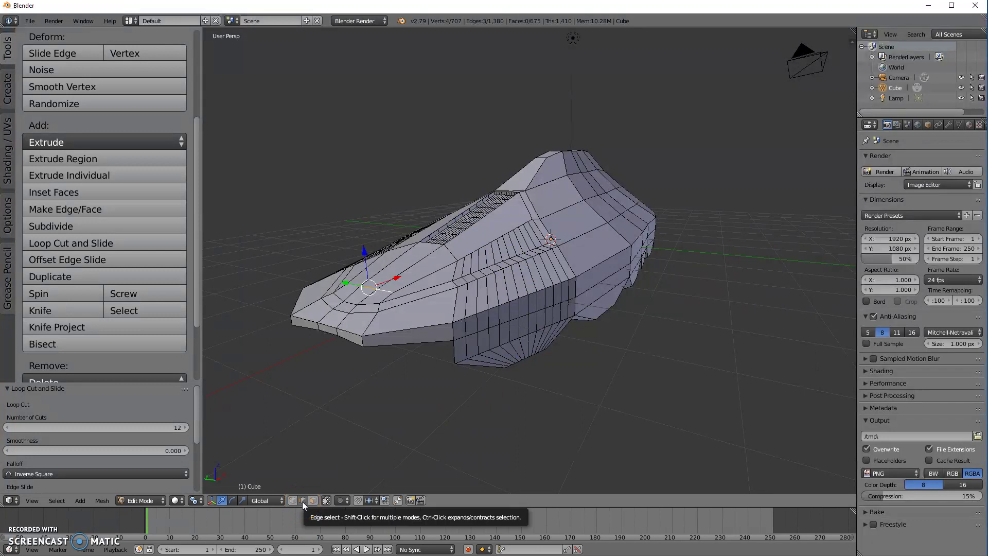
left_click(51, 259)
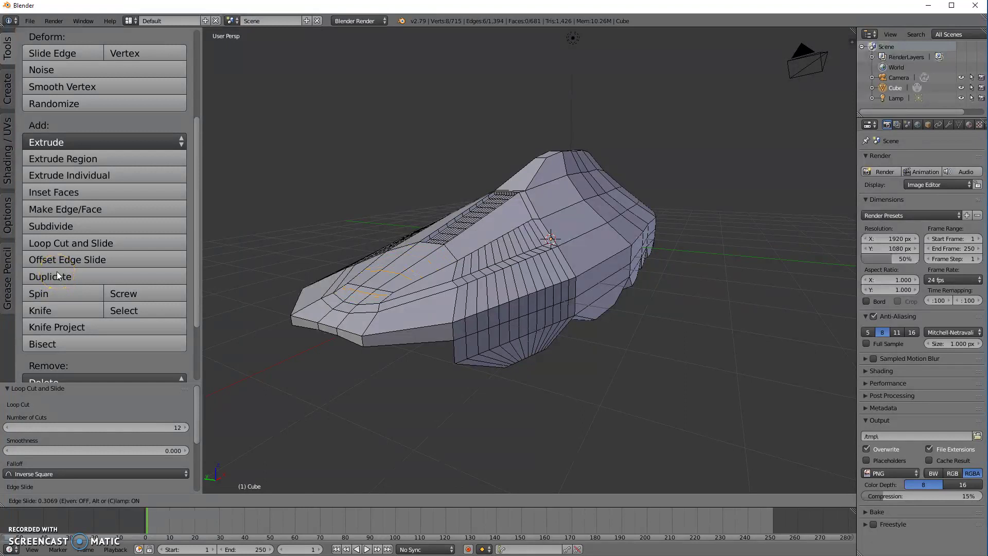
left_click(60, 275)
left_click(66, 267)
left_click(63, 283)
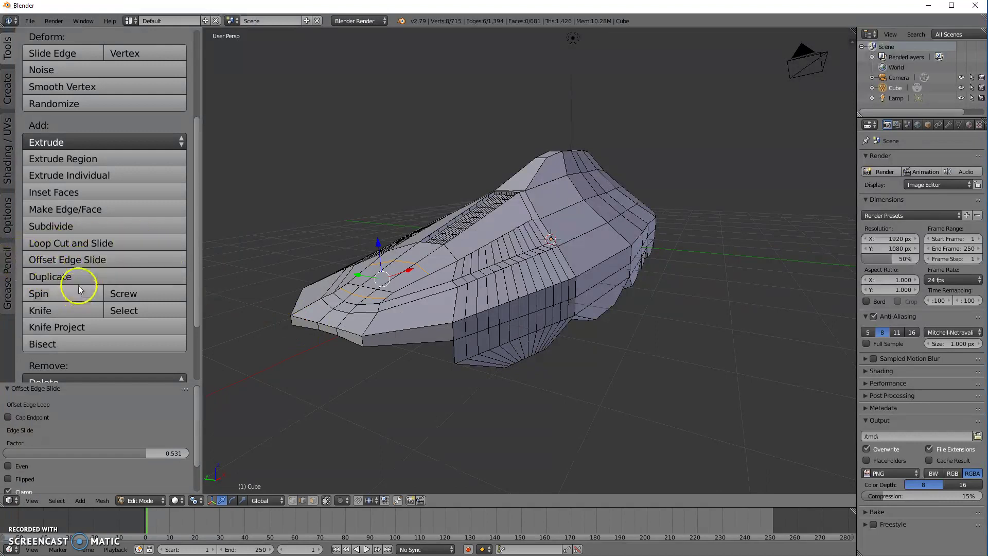
In face selection mode, select the strip of six faces along one side of the hull, from behind the loop cuts to the stern
middle_click_drag(551, 265, 517, 285)
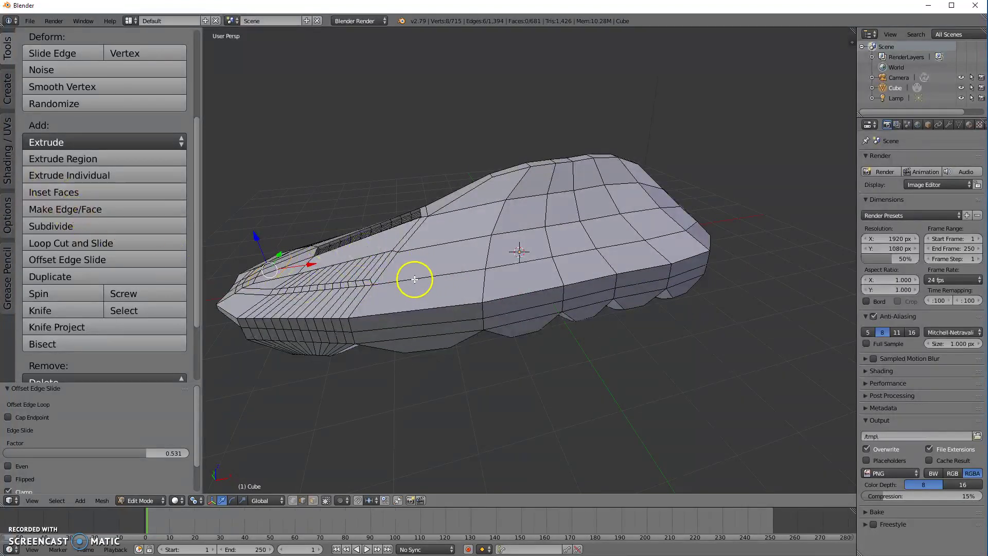
middle_click_drag(415, 269, 437, 266)
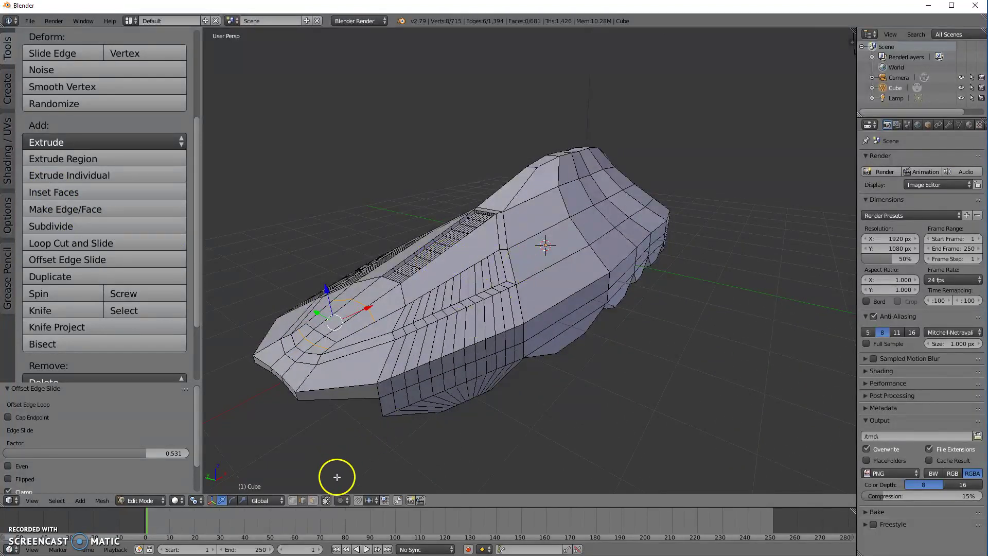
left_click(314, 500)
left_click(569, 248)
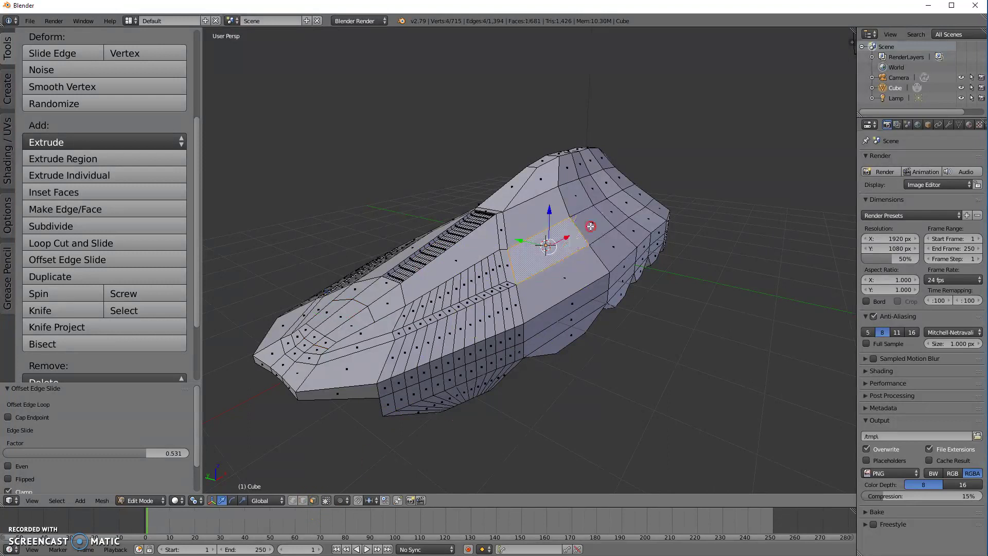
left_click(592, 211, "shift")
left_click(618, 203, "shift")
left_click(632, 196, "shift")
middle_click_drag(624, 226, 582, 289)
left_click(560, 300, "shift")
left_click(604, 299, "shift")
Extend the selection with the matching strip of six faces along the opposite side of the hull
middle_click_drag(668, 309, 578, 181)
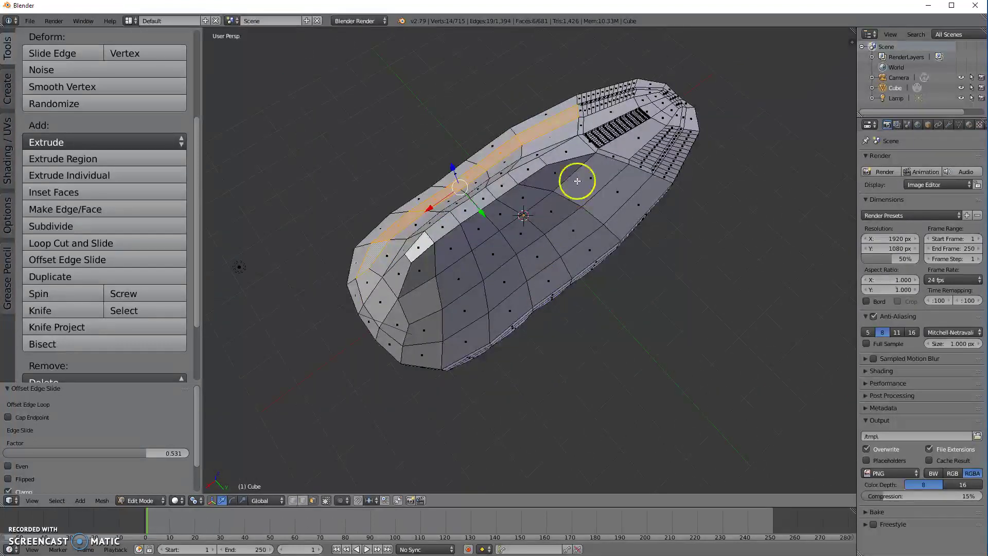
left_click(614, 192, "shift")
left_click(570, 228, "shift")
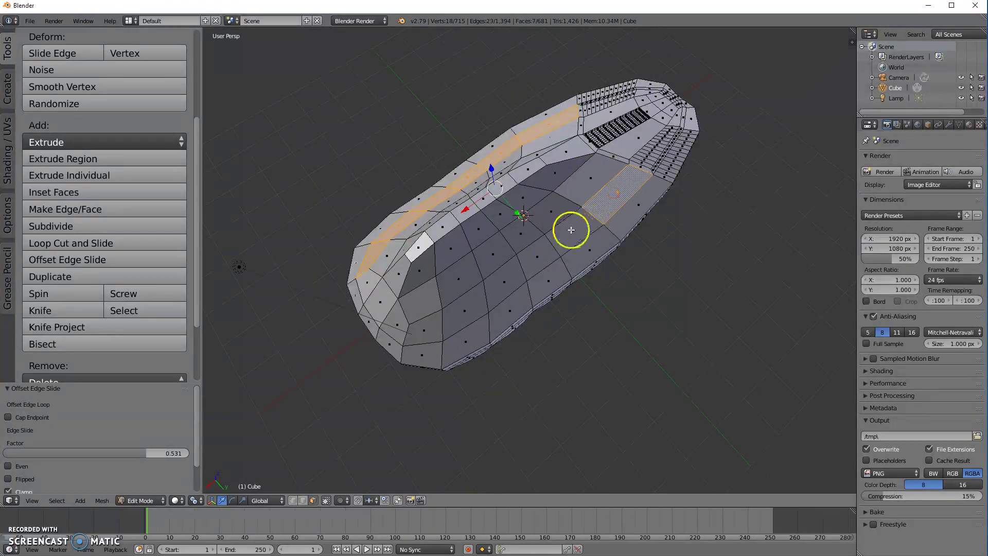
left_click(539, 262, "shift")
left_click(502, 281, "shift")
left_click(472, 300, "shift")
left_click(428, 326, "shift")
Duplicate both selected face strips and leave the copies at their original position, with zero offset
middle_click_drag(427, 326, 609, 324)
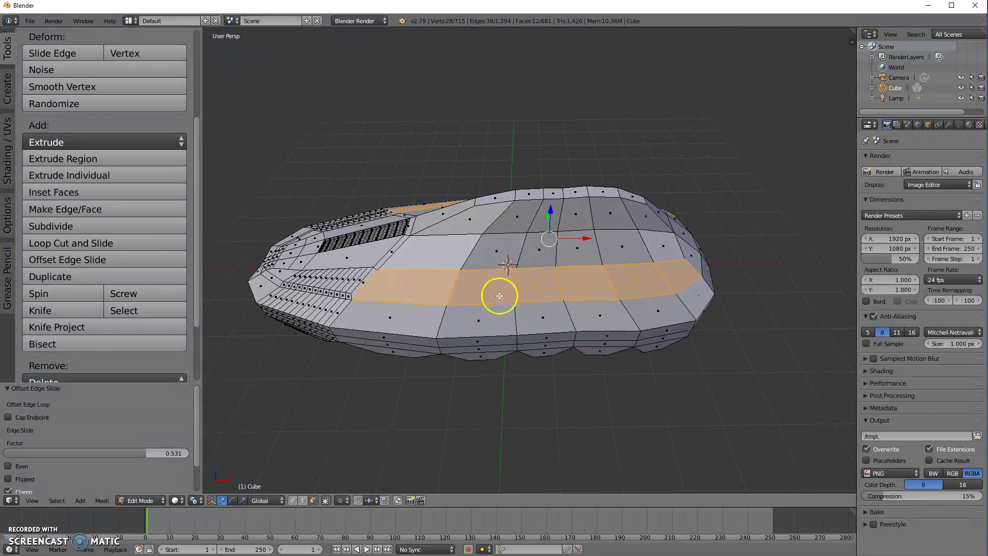
left_click(97, 278)
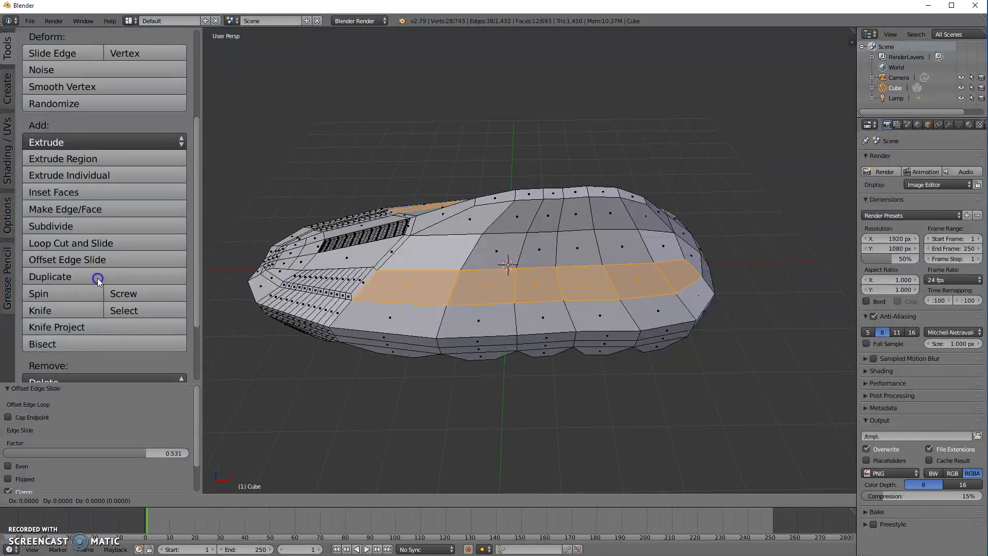
left_click_drag(97, 278, 199, 135)
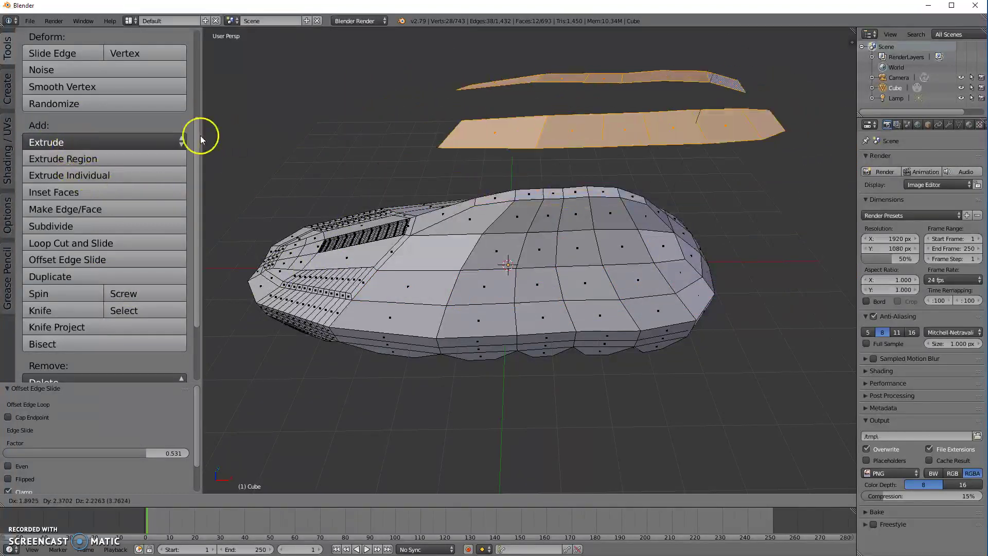
right_click(128, 165)
Extrude the duplicated strips outward as a region along vertex normals, with an offset of about -0.168
middle_click_drag(456, 344, 620, 225)
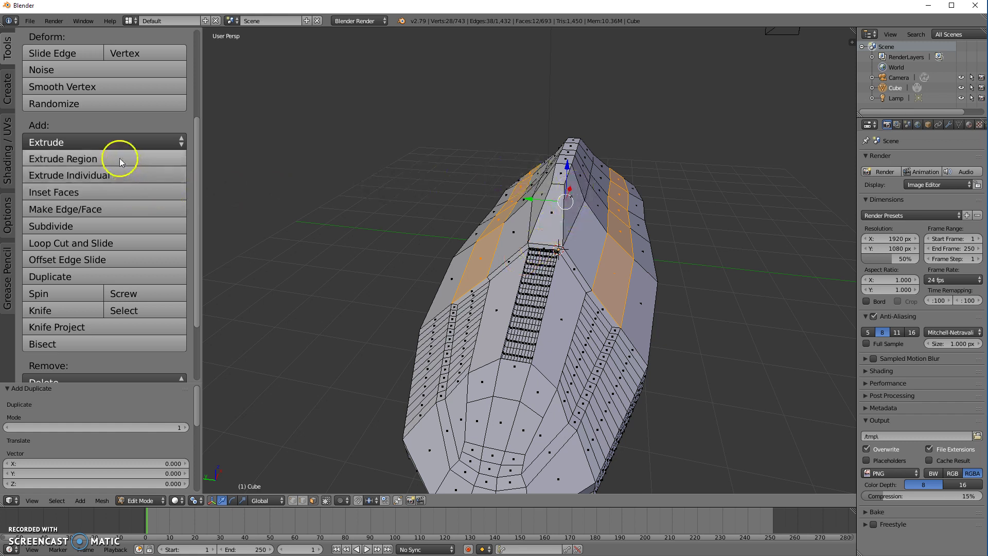
left_click(114, 144)
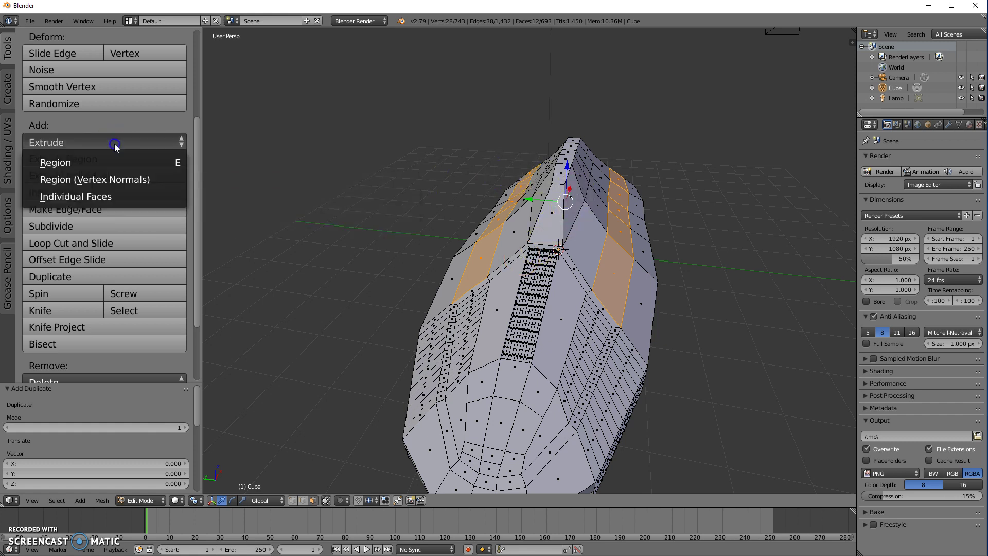
left_click(103, 179)
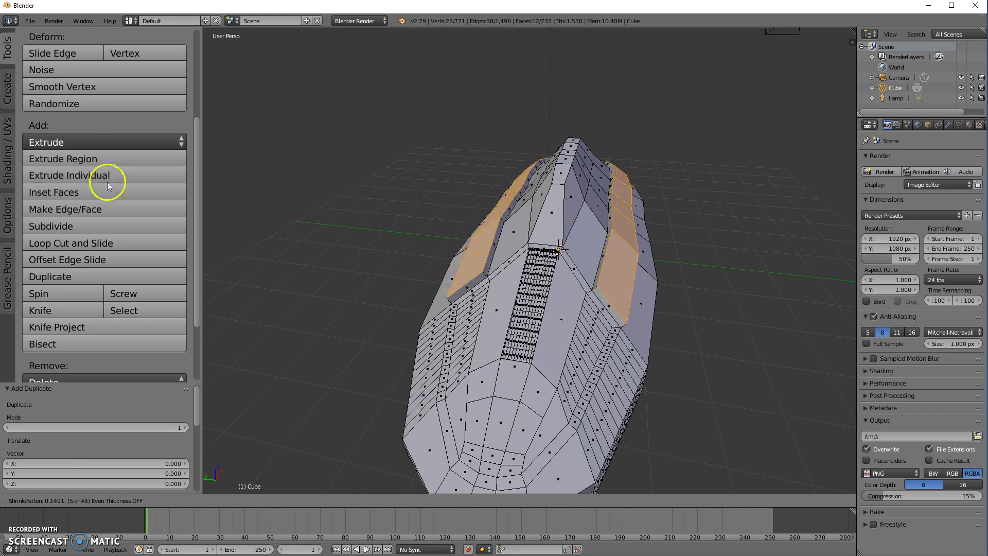
left_click(105, 185)
Select all geometry linked to one extruded side strip, move it away from the hull along Y, and undo the move
mouse_move(454, 326)
middle_mouse_down()
mouse_move(524, 310)
mouse_move(472, 335)
mouse_move(426, 324)
mouse_move(443, 322)
middle_mouse_up()
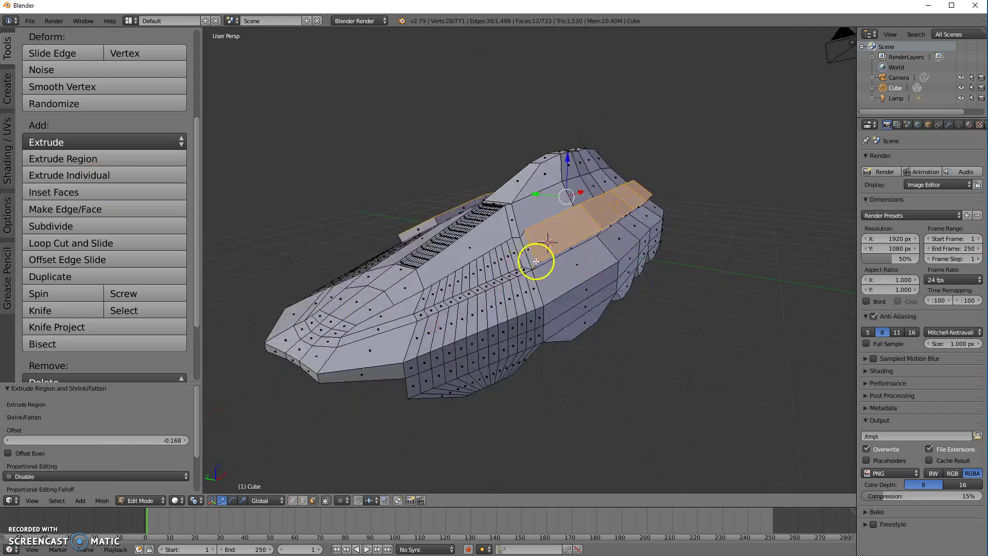
right_click(538, 250)
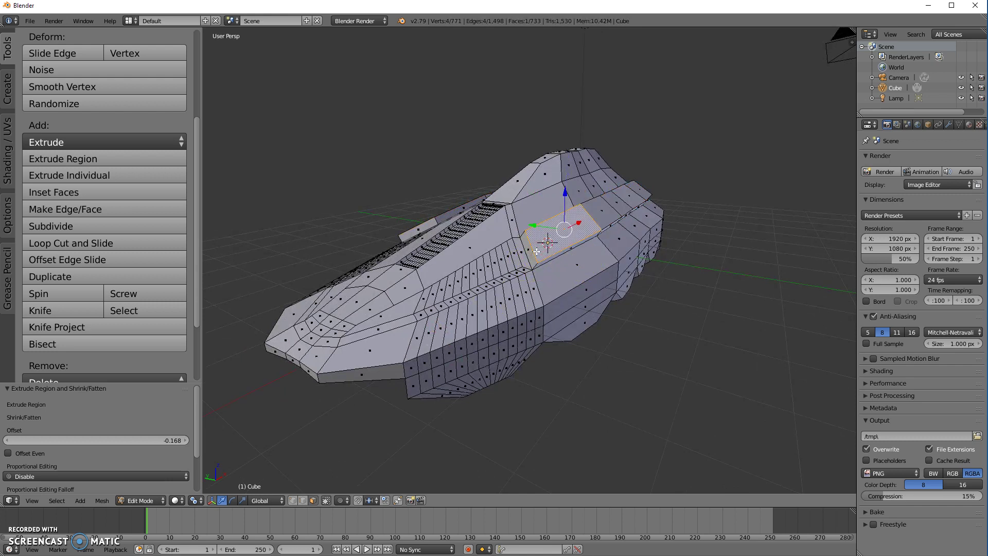
key("ctrl+l")
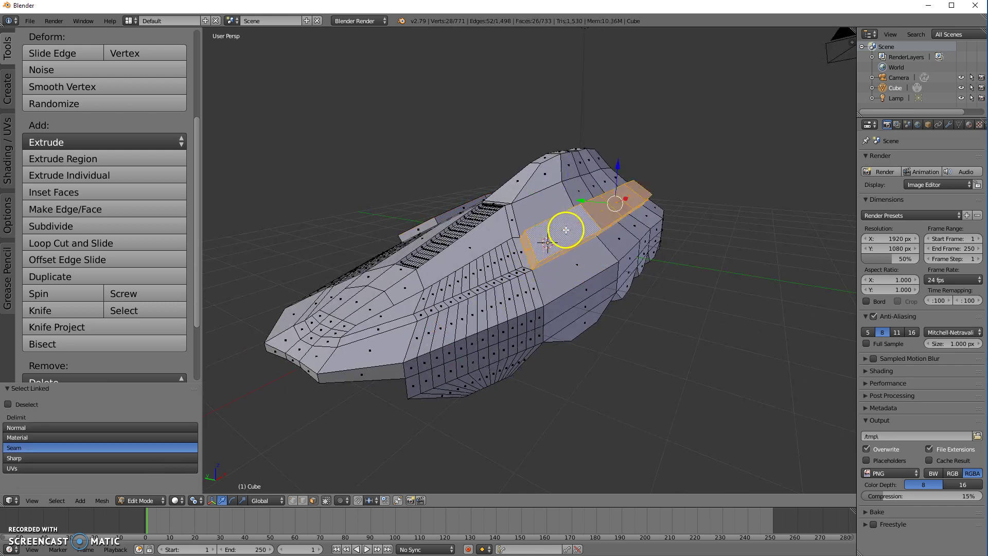
left_click_drag(585, 204, 691, 215)
middle_click_drag(692, 215, 684, 310)
key("ctrl+z")
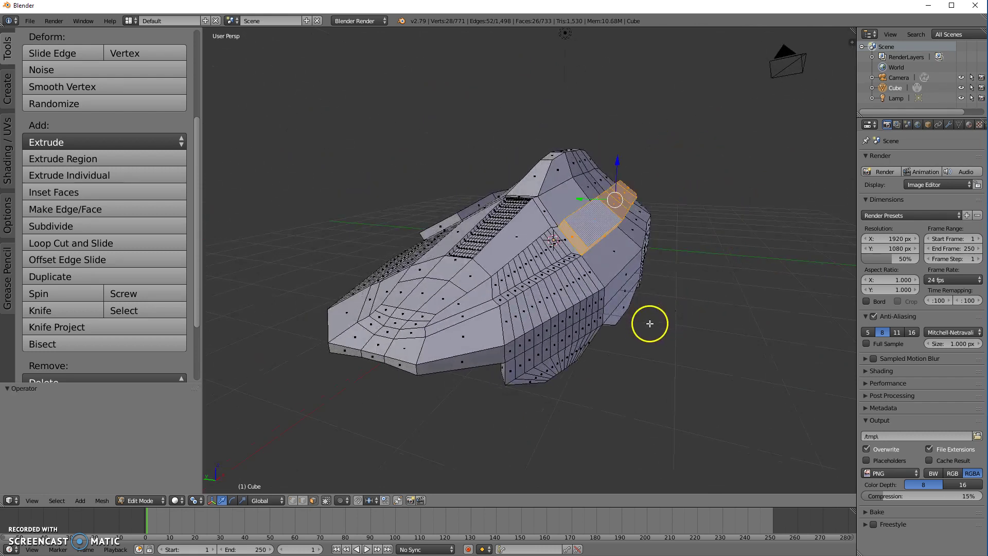
middle_click_drag(554, 383, 666, 390)
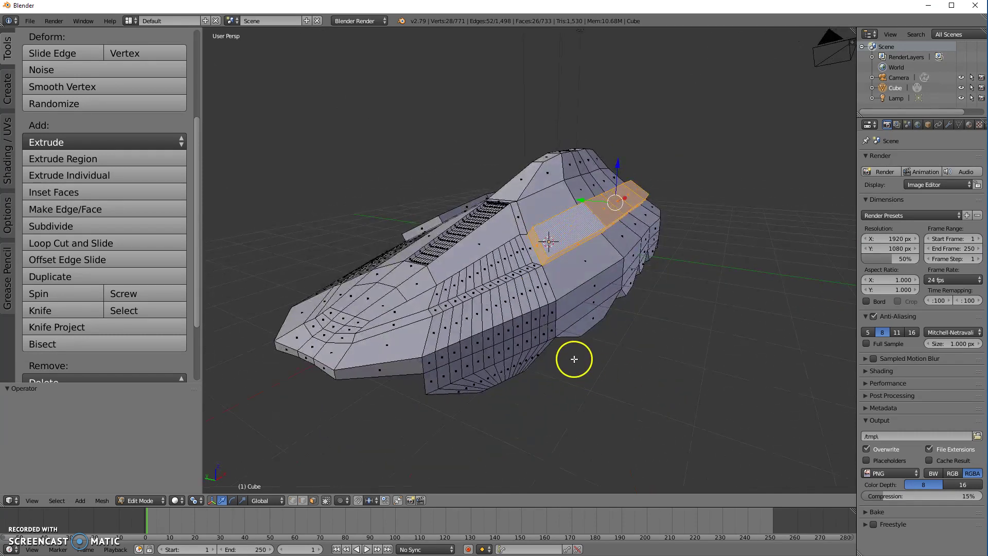